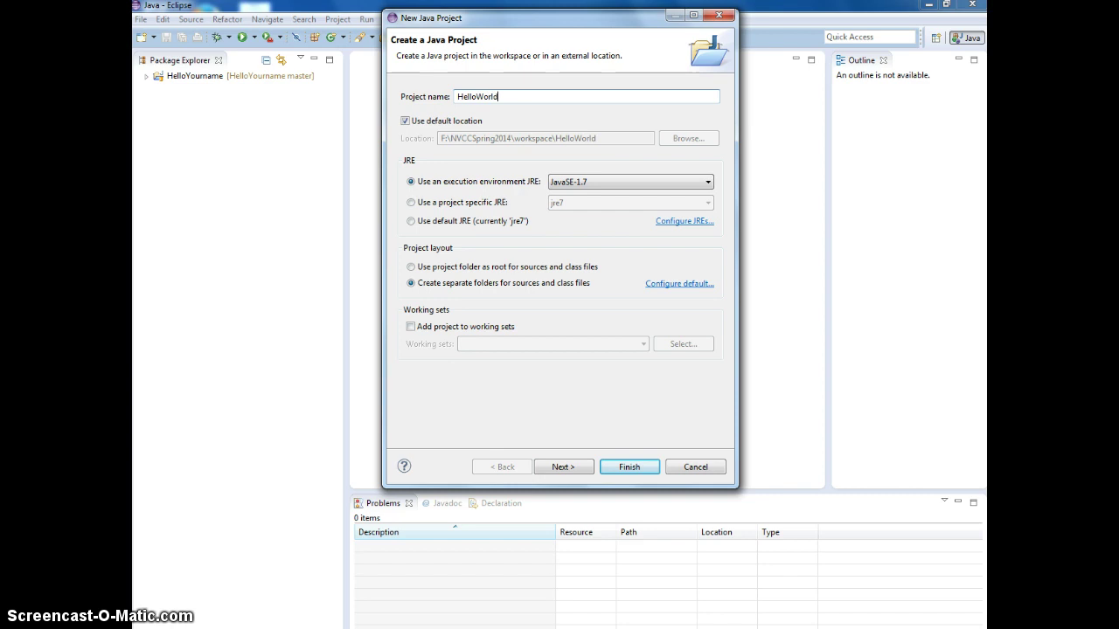
Step: Finish the HelloWorld project wizard and select the new project in the workspace
left_click(625, 467)
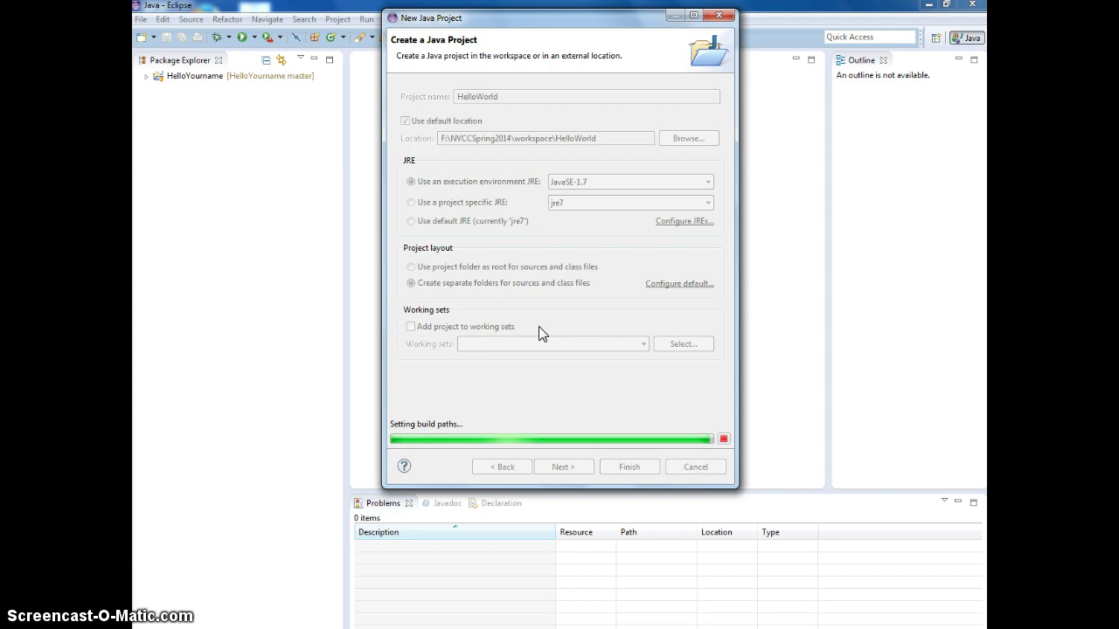
left_click(325, 162)
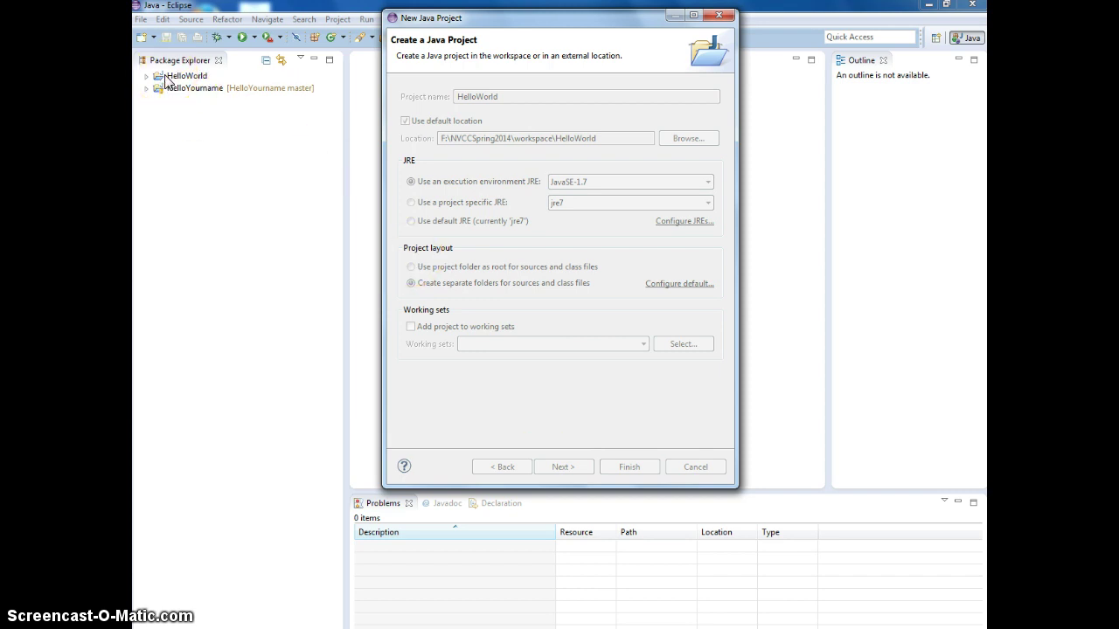
left_click(164, 79)
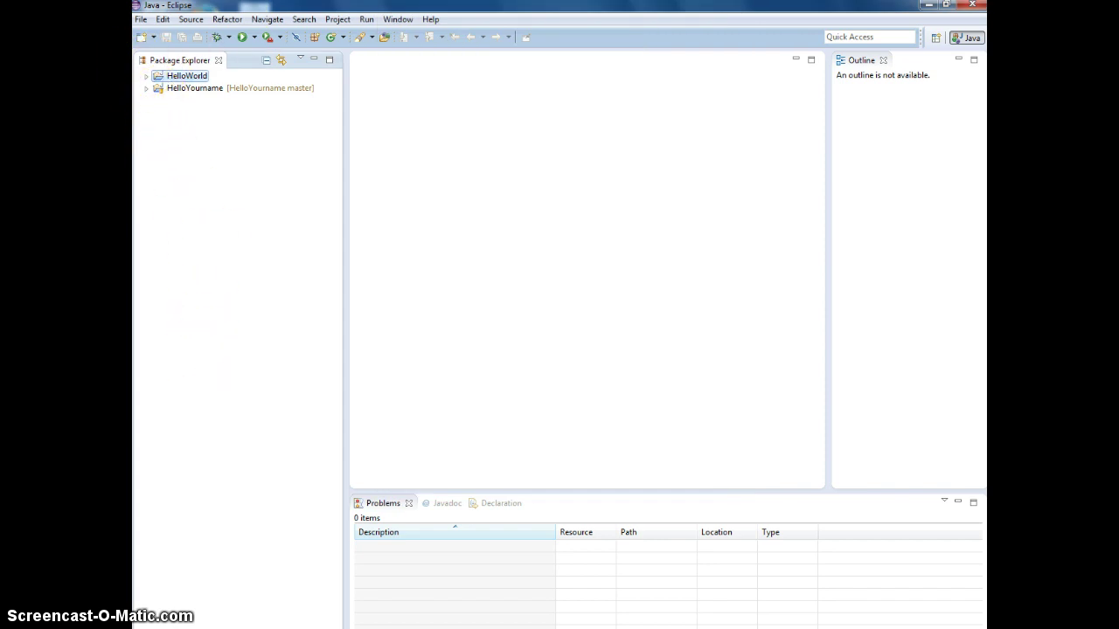
Step: Expand the HelloWorld project and start a new Java class in it
left_click(147, 77)
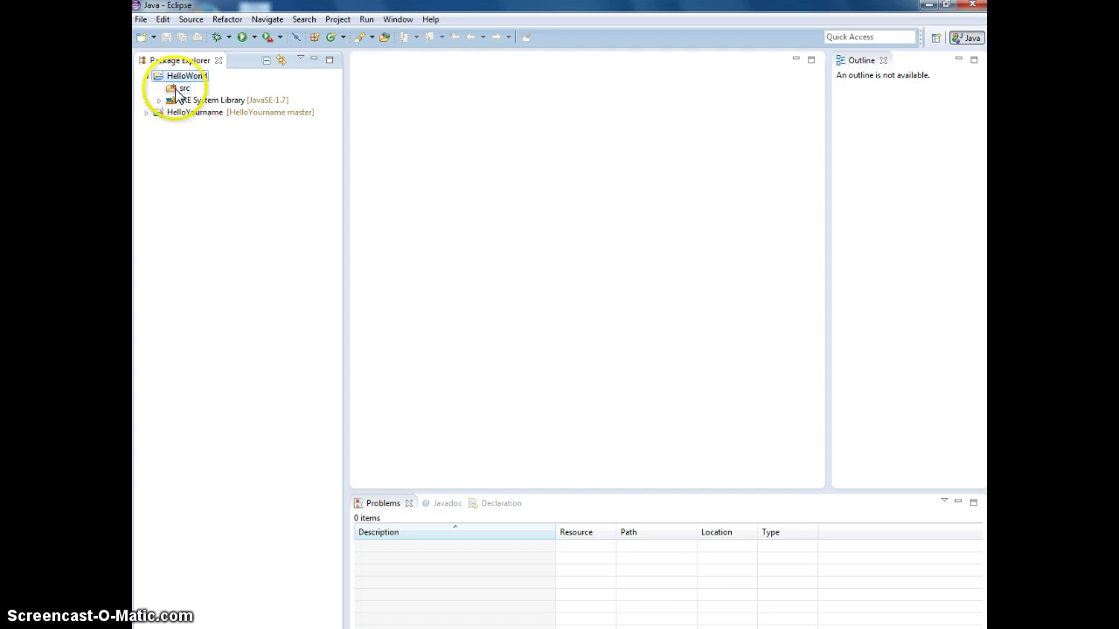
left_click(175, 91)
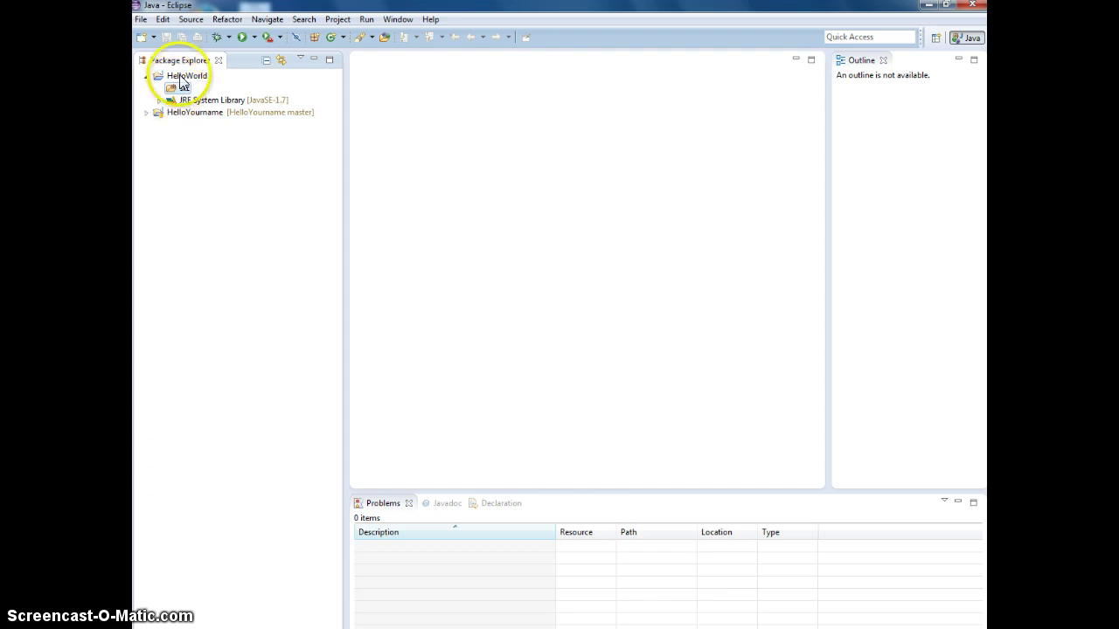
left_click(174, 76)
left_click(140, 20)
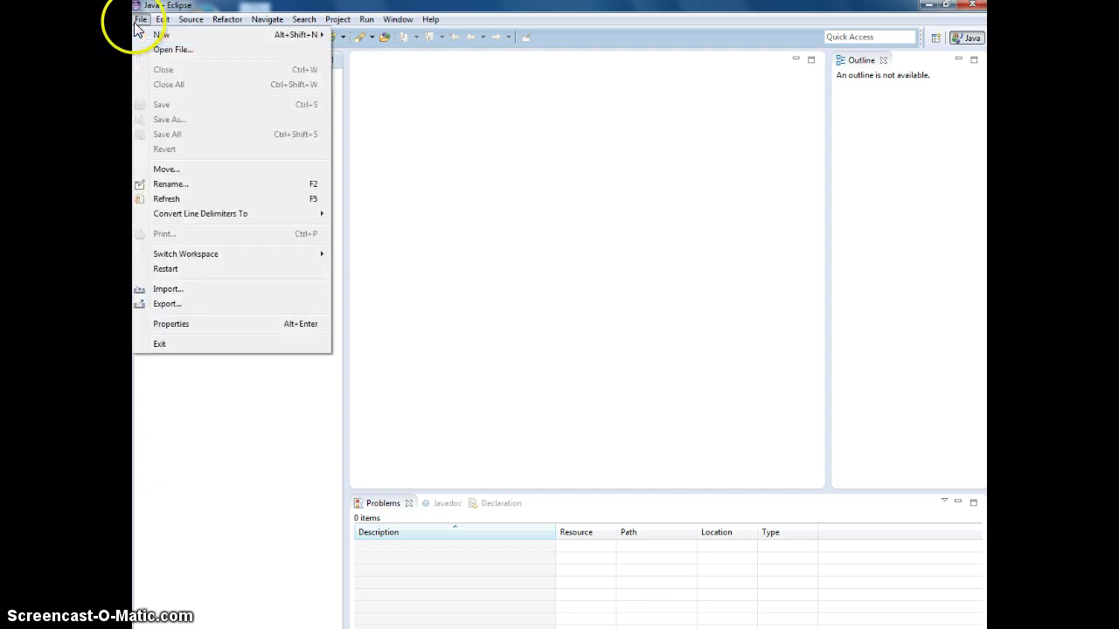
mouse_move(153, 35)
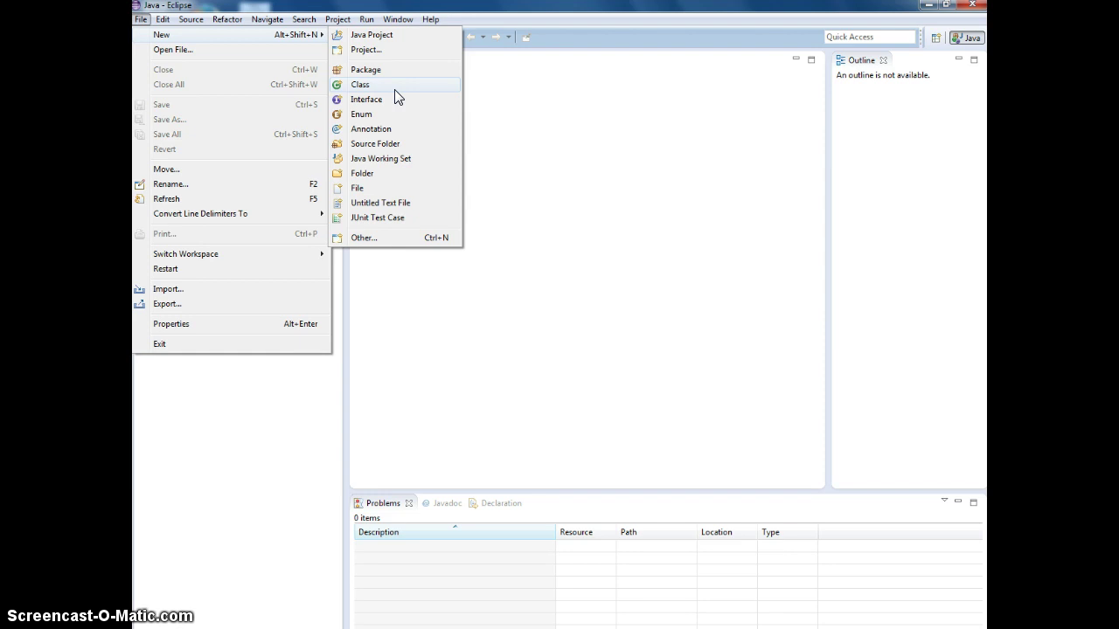
left_click(395, 87)
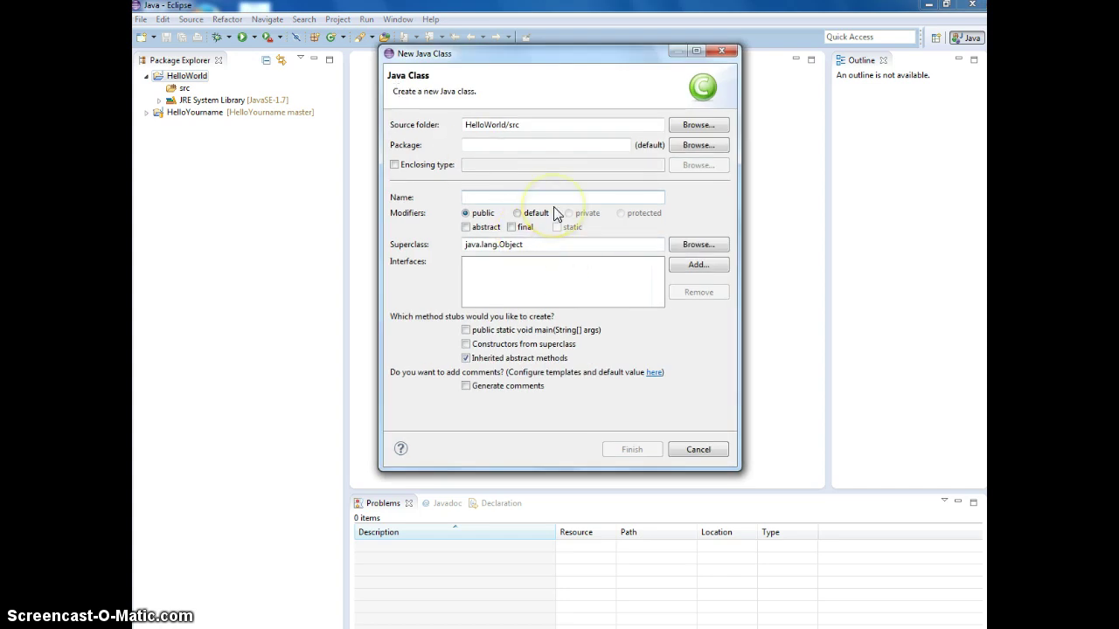
Step: Name the class HelloWorld, include a public static void main stub, and create it
type("HelloWorld")
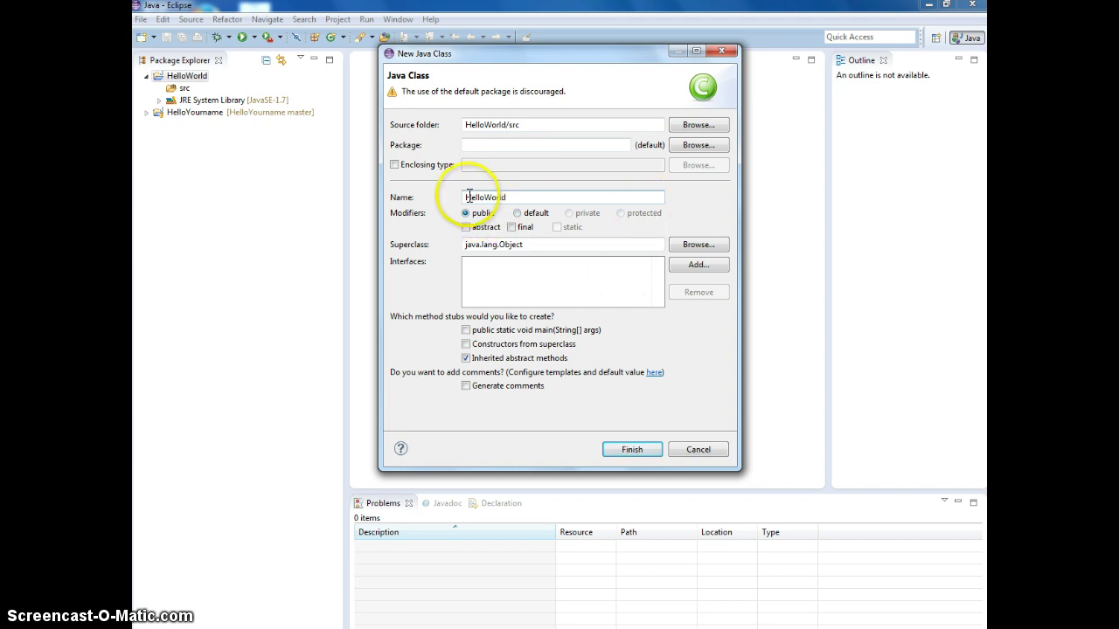
left_click_drag(471, 197, 454, 196)
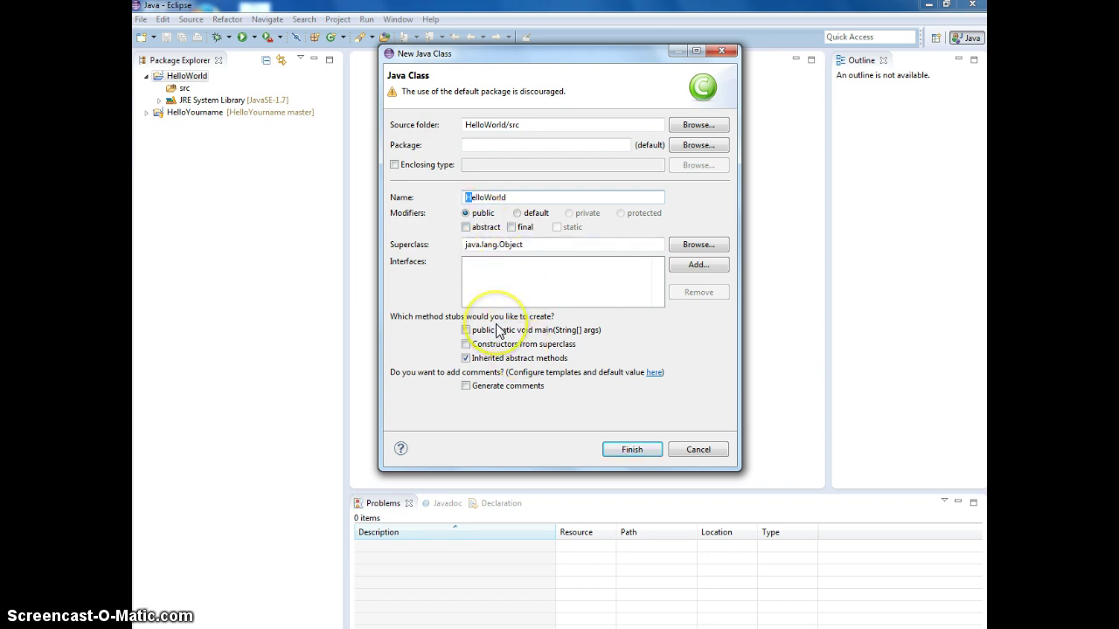
left_click(486, 199)
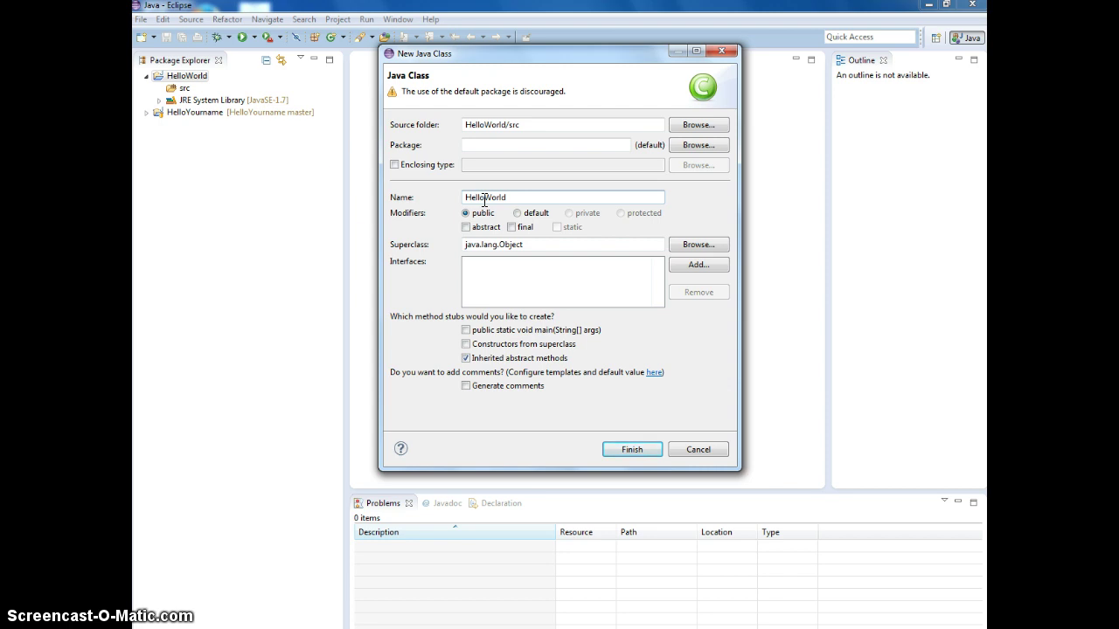
left_click(367, 194)
left_click(483, 196)
left_click(465, 331)
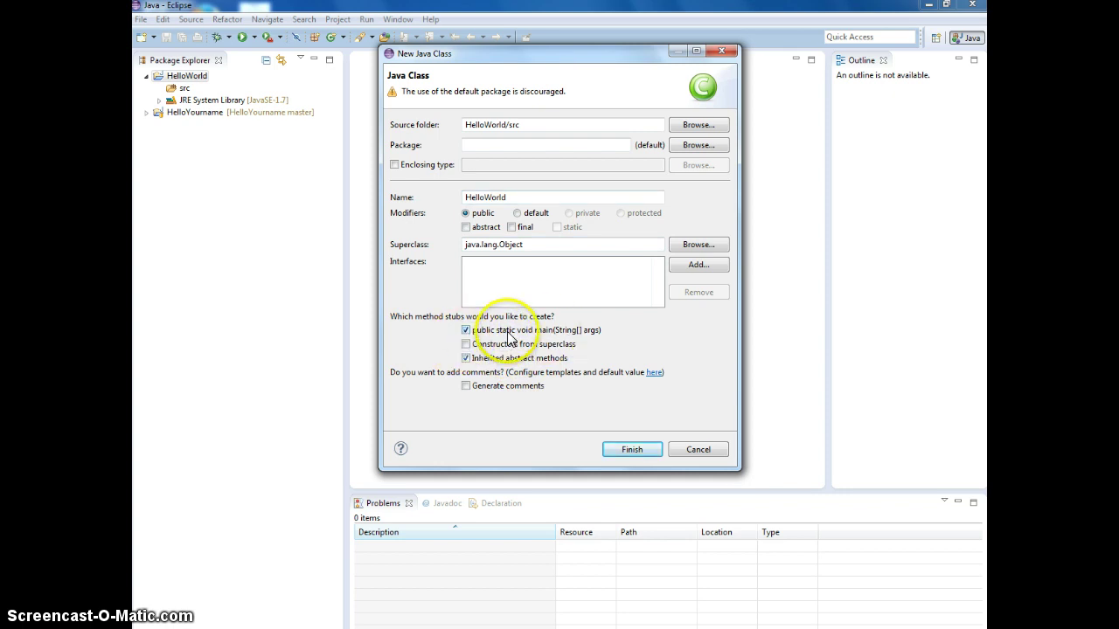
left_click(635, 451)
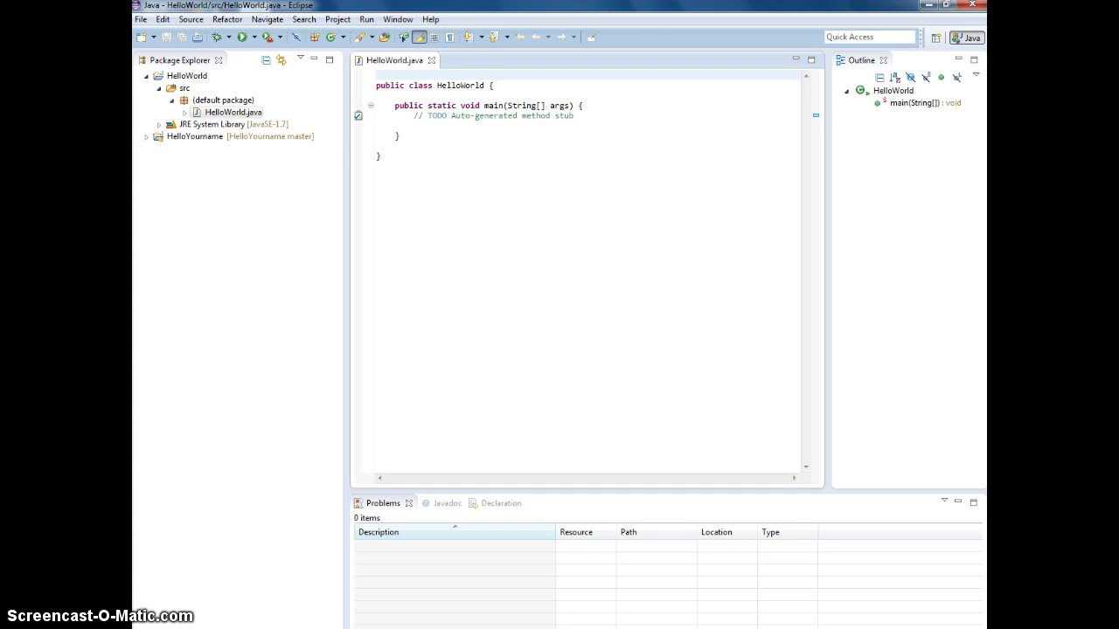
Step: Write System.out.print("Hello World!"); inside the main method
left_click(419, 126)
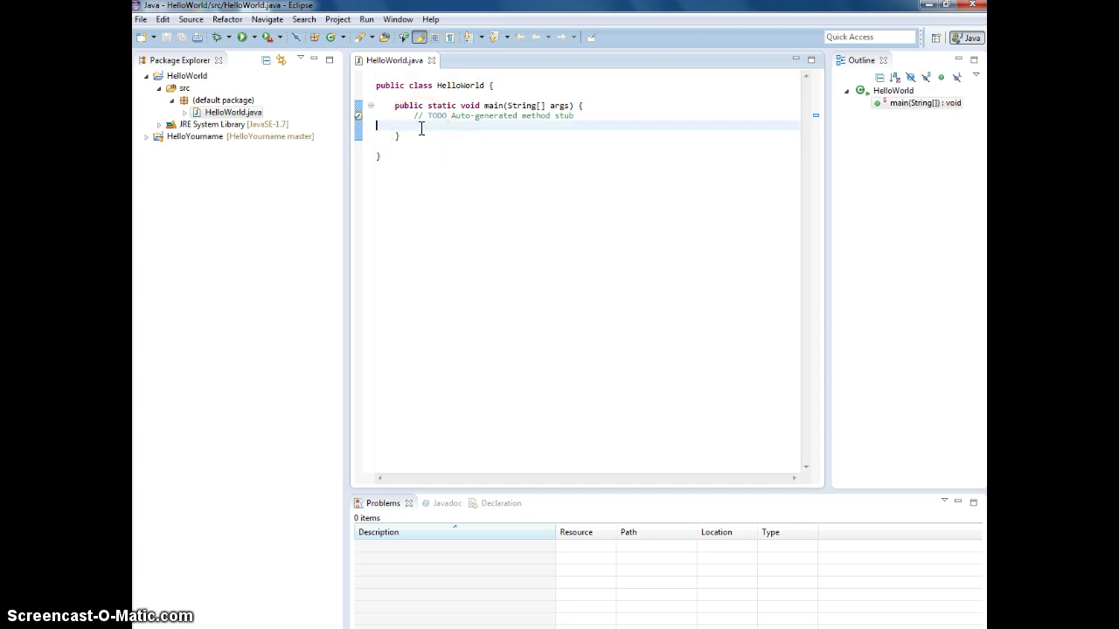
key("Tab")
key("Tab")
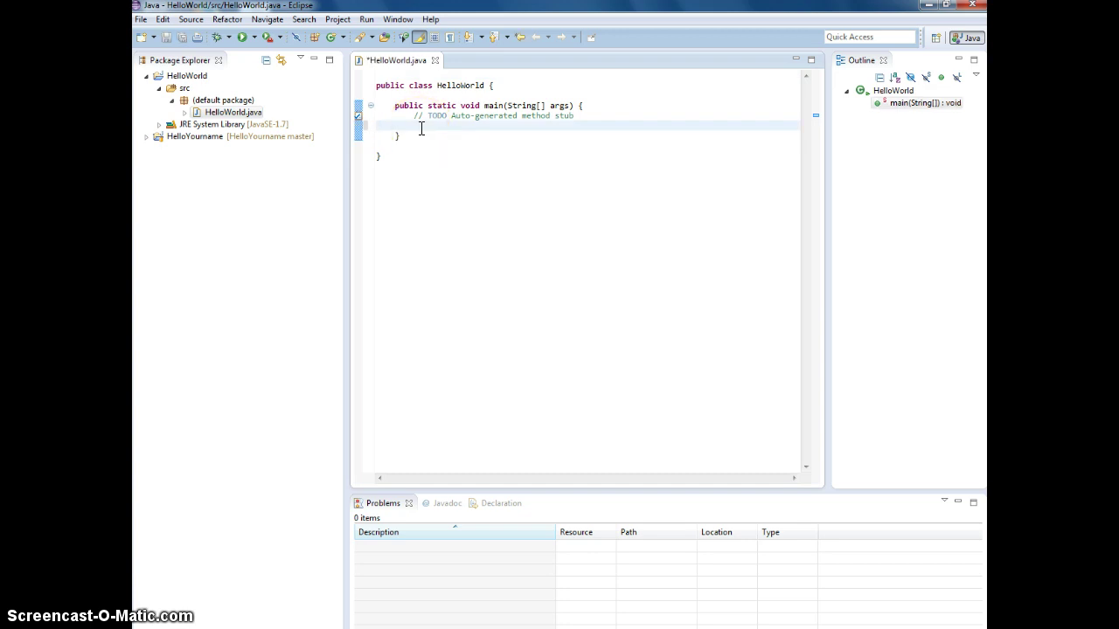
type("System.out.print")
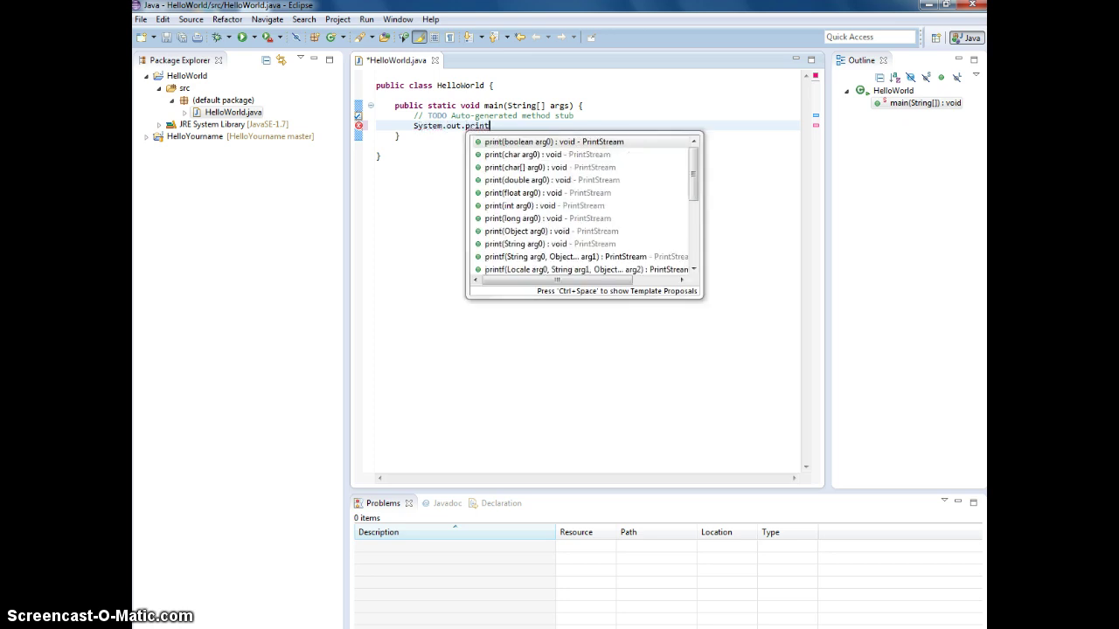
key("Return")
type("\"H")
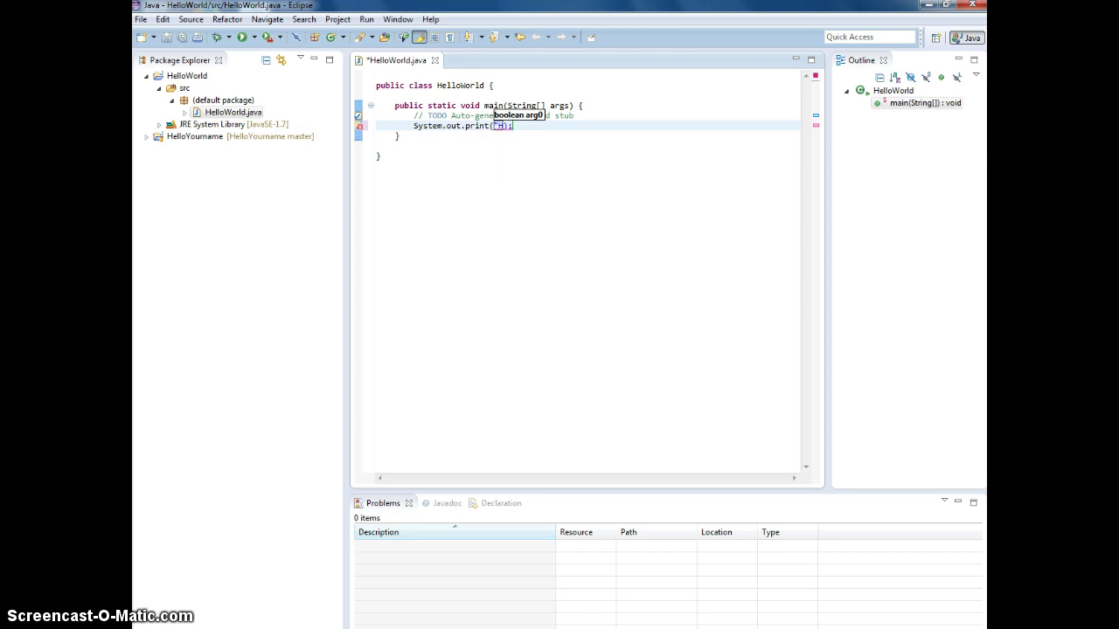
type("ello World\"")
key("Left")
type("!")
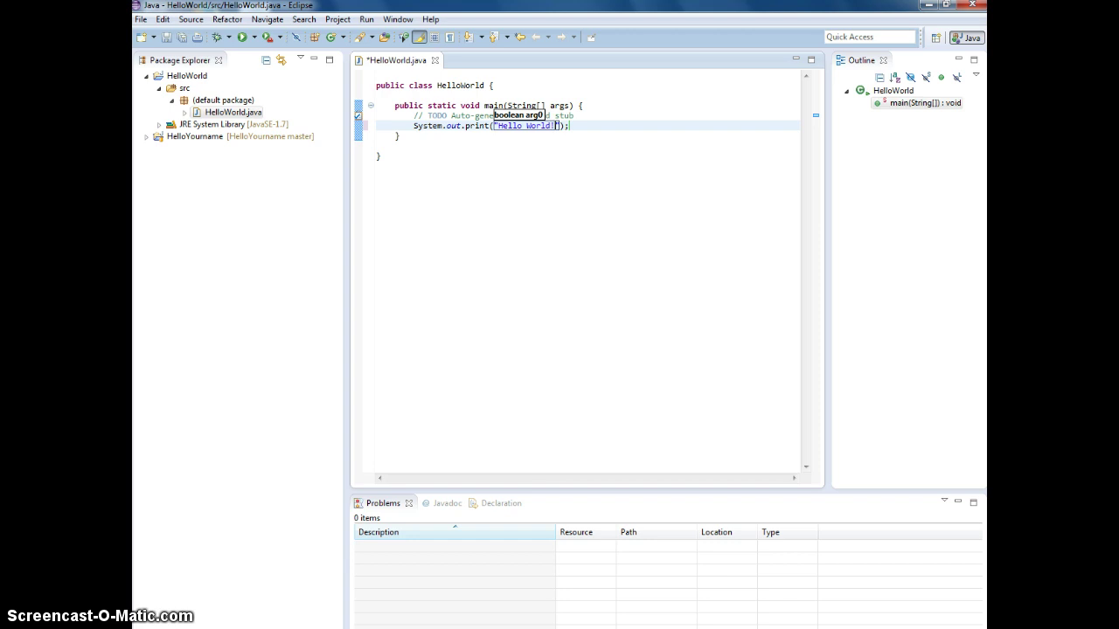
key("Right")
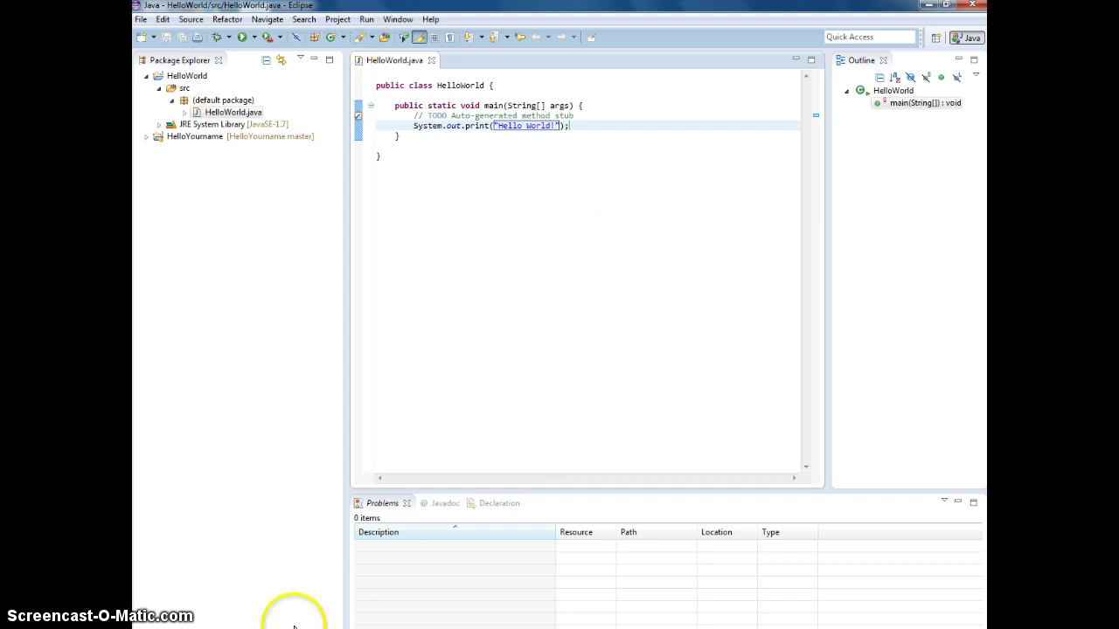
key("Right")
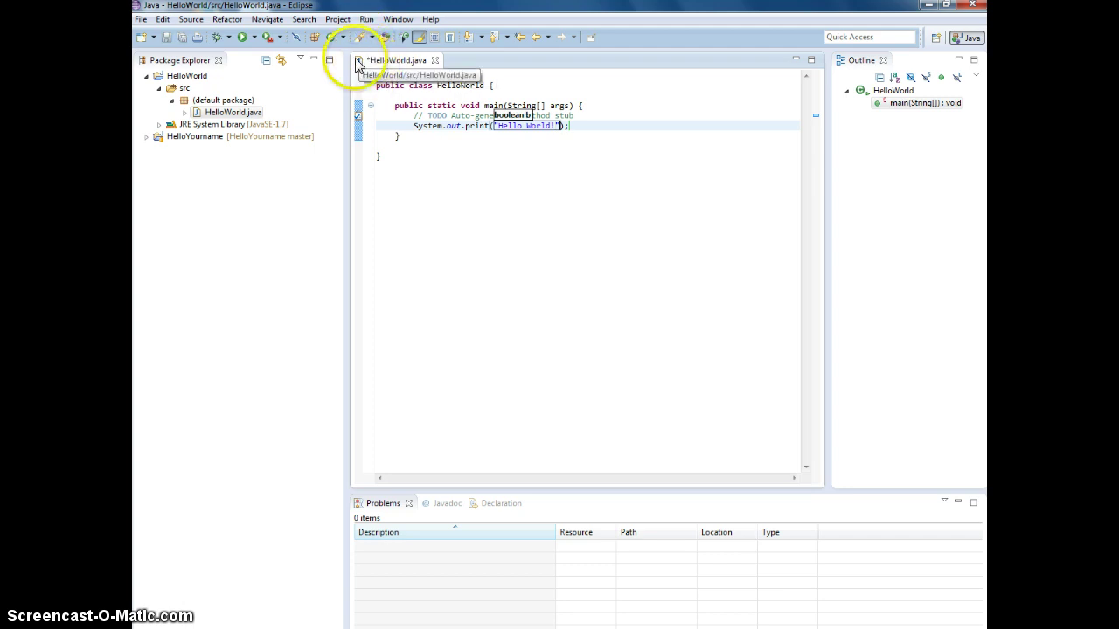
Step: Save and run HelloWorld, enlarging the Console to show Hello World!
left_click(165, 37)
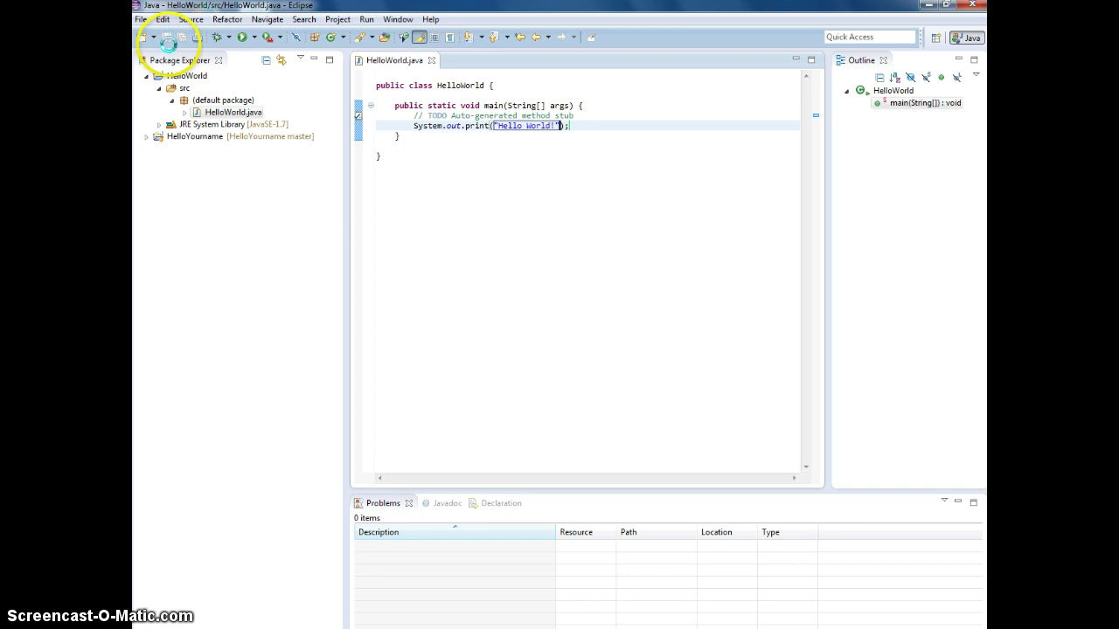
left_click(237, 37)
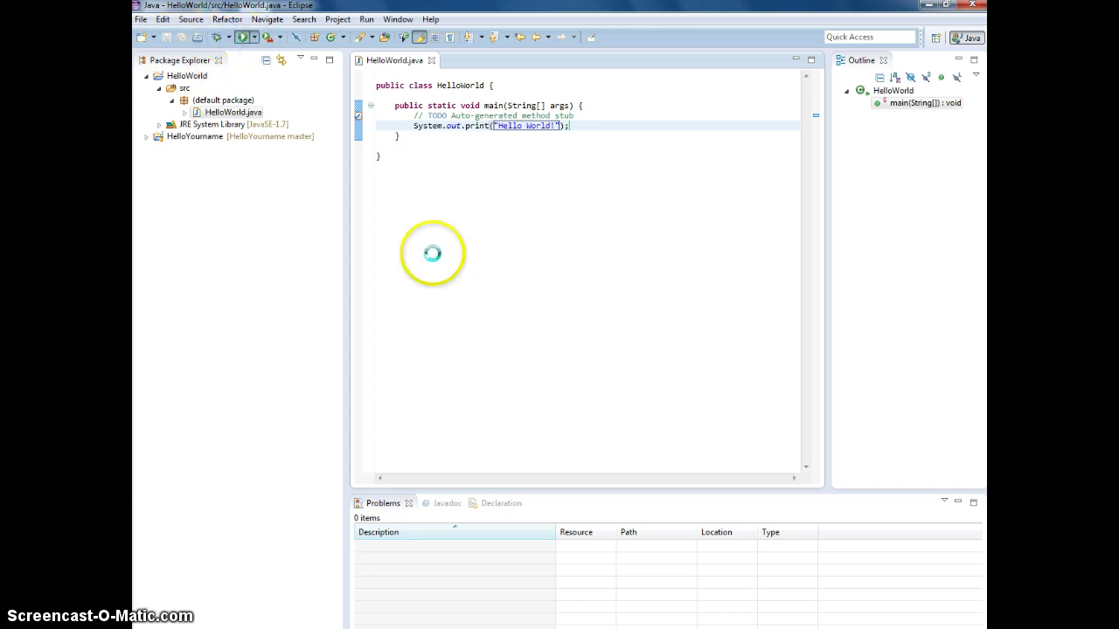
left_click_drag(454, 491, 445, 341)
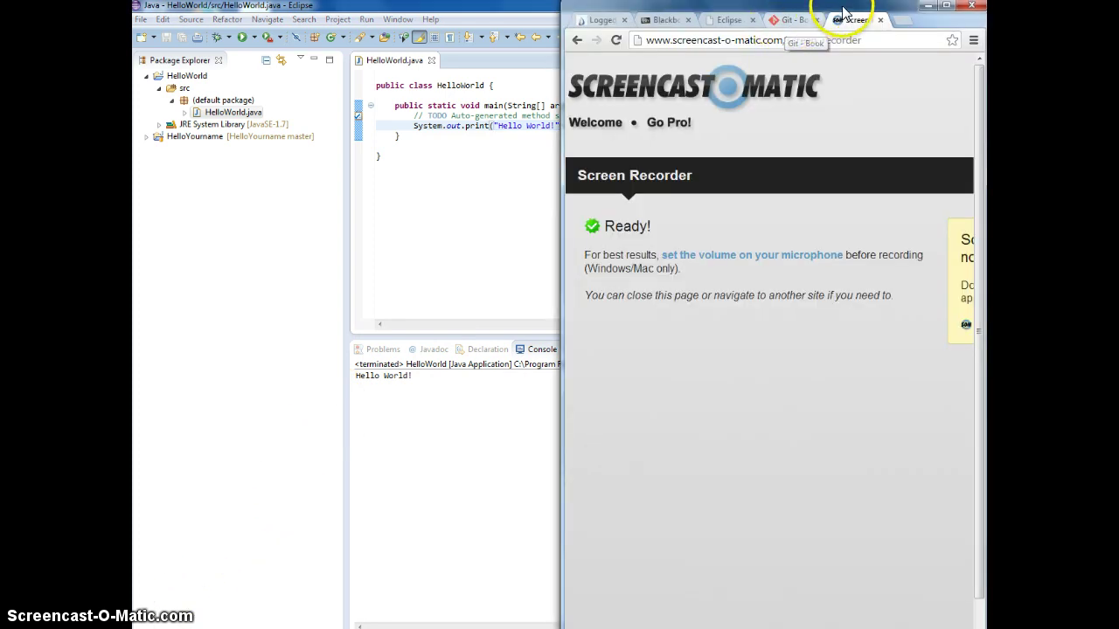
Step: Maximize Chrome and reach bitbucket.org through a Google search for bitbucket
double_click(795, 23)
left_click(798, 12)
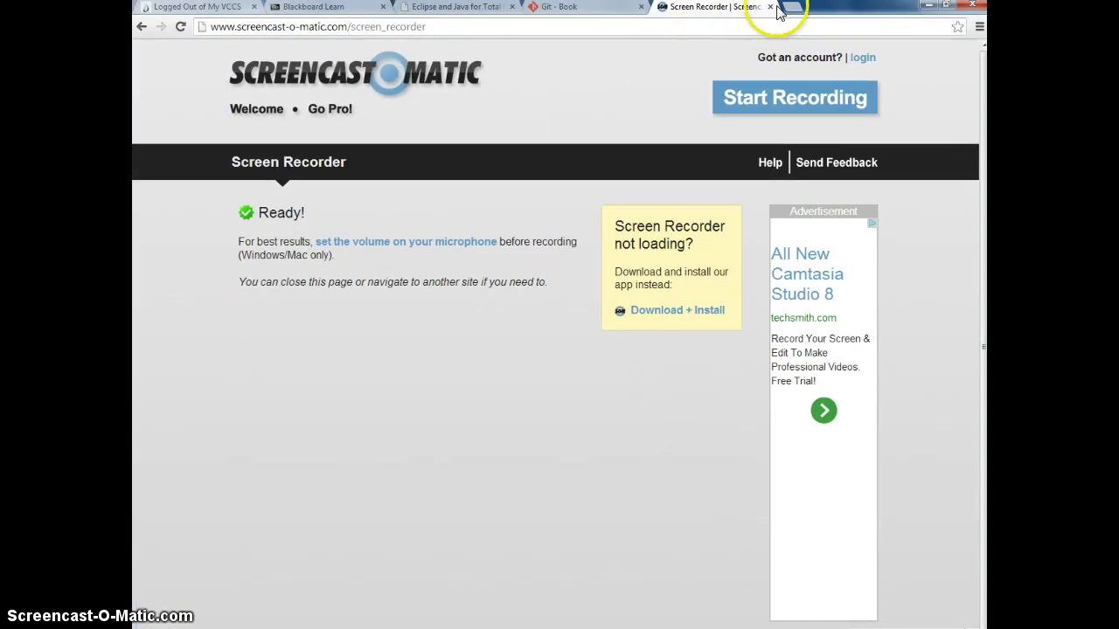
left_click(785, 14)
type("b")
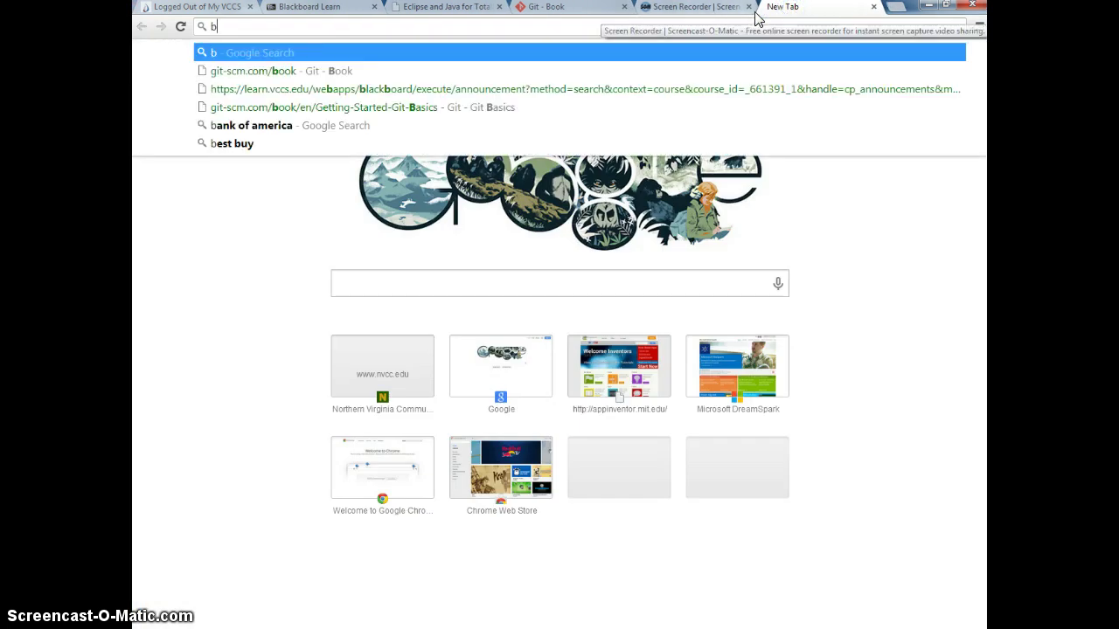
type("itbu")
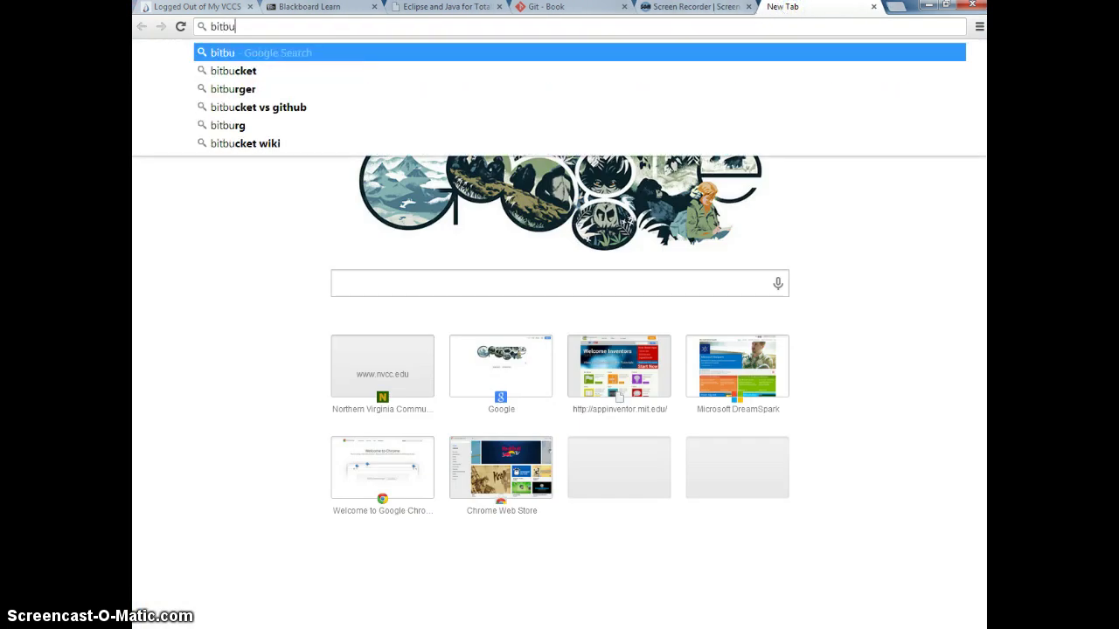
key("Down")
key("Return")
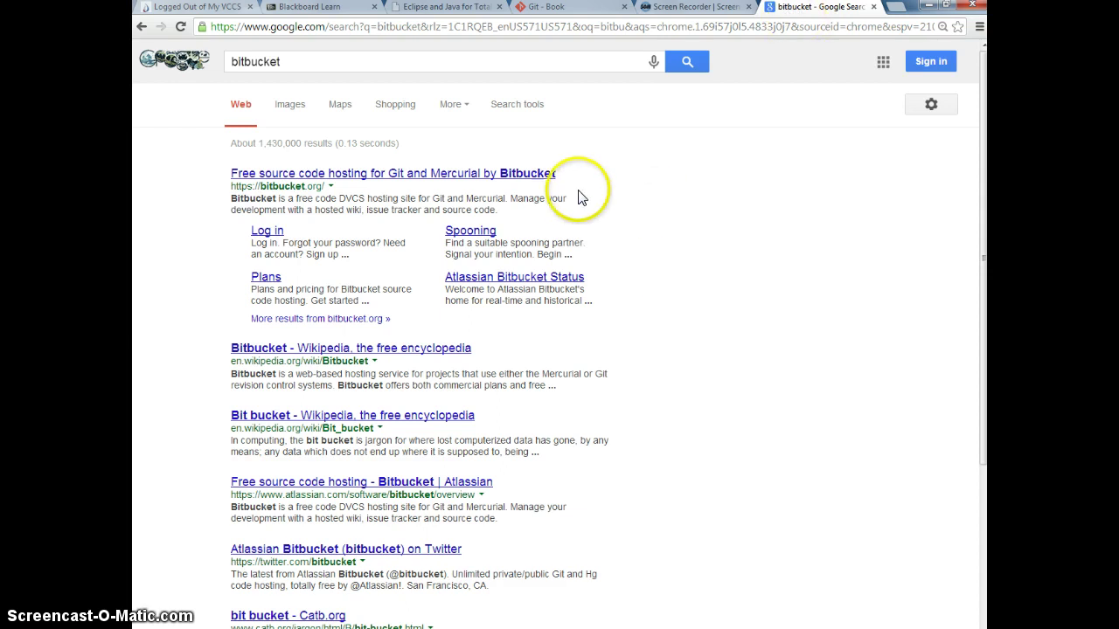
left_click(449, 174)
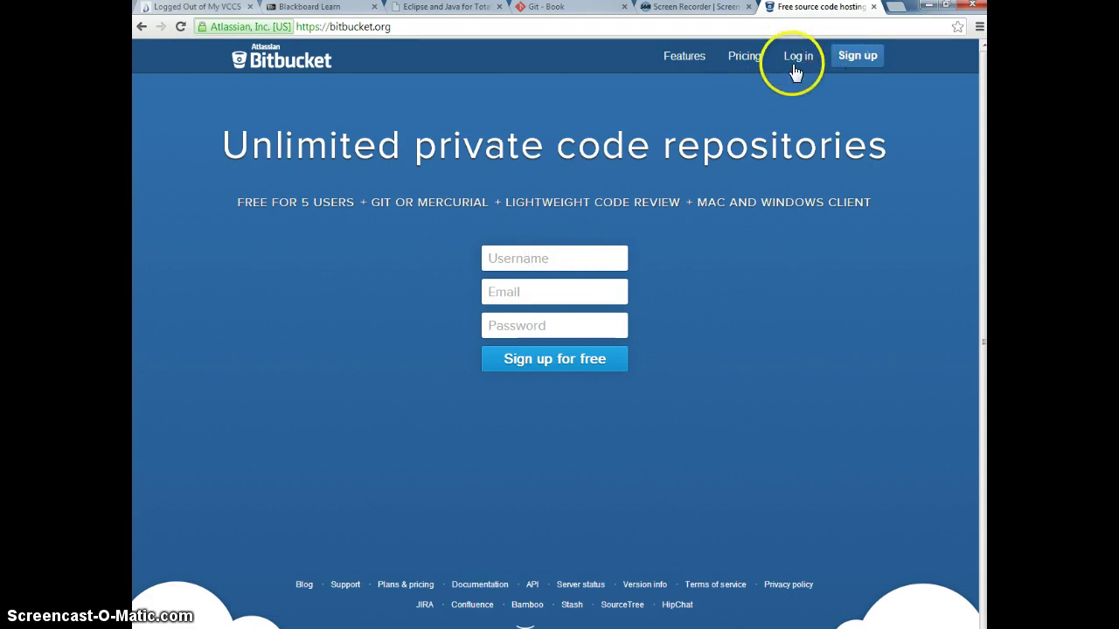
Step: Log in to Bitbucket with the account username and password, then start a new repository
left_click(796, 61)
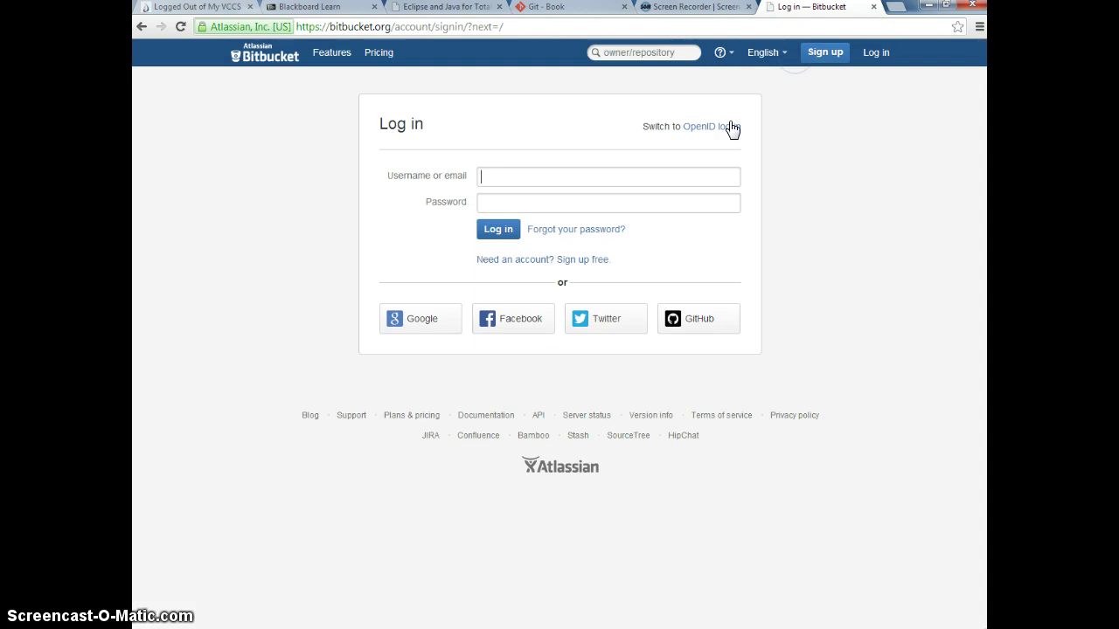
left_click(544, 177)
type("t")
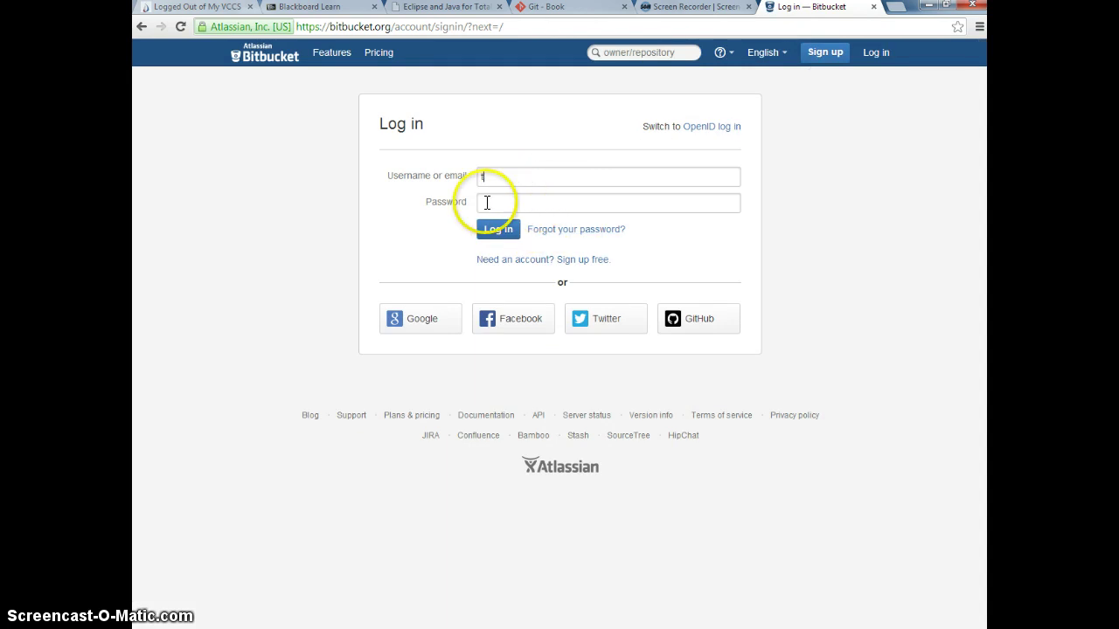
type("csc130")
left_click(487, 203)
type("••••")
key("Return")
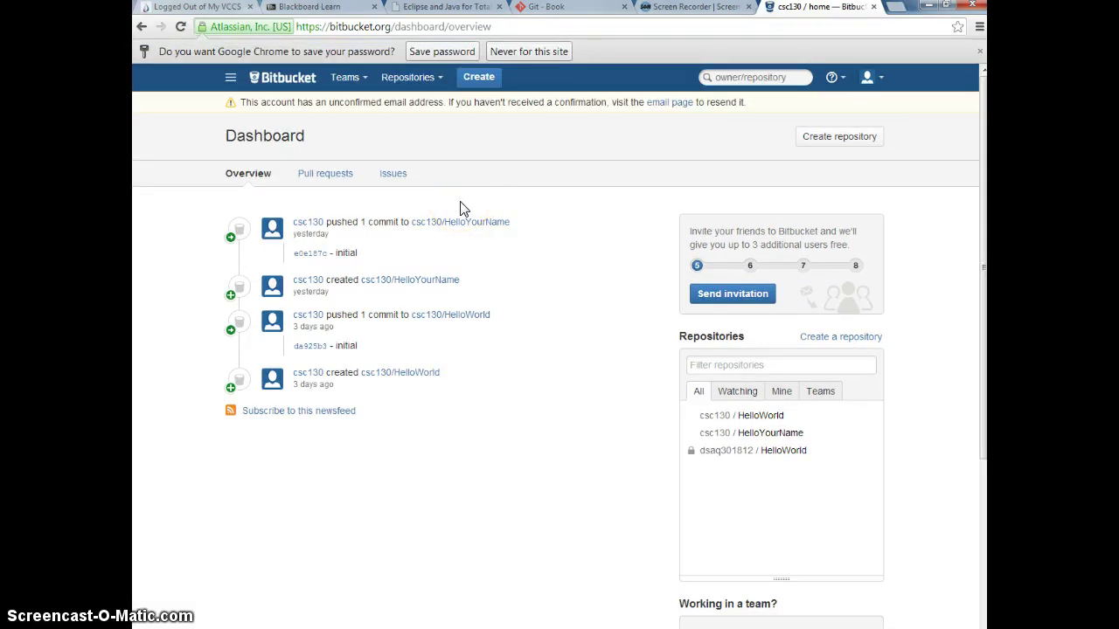
left_click(830, 144)
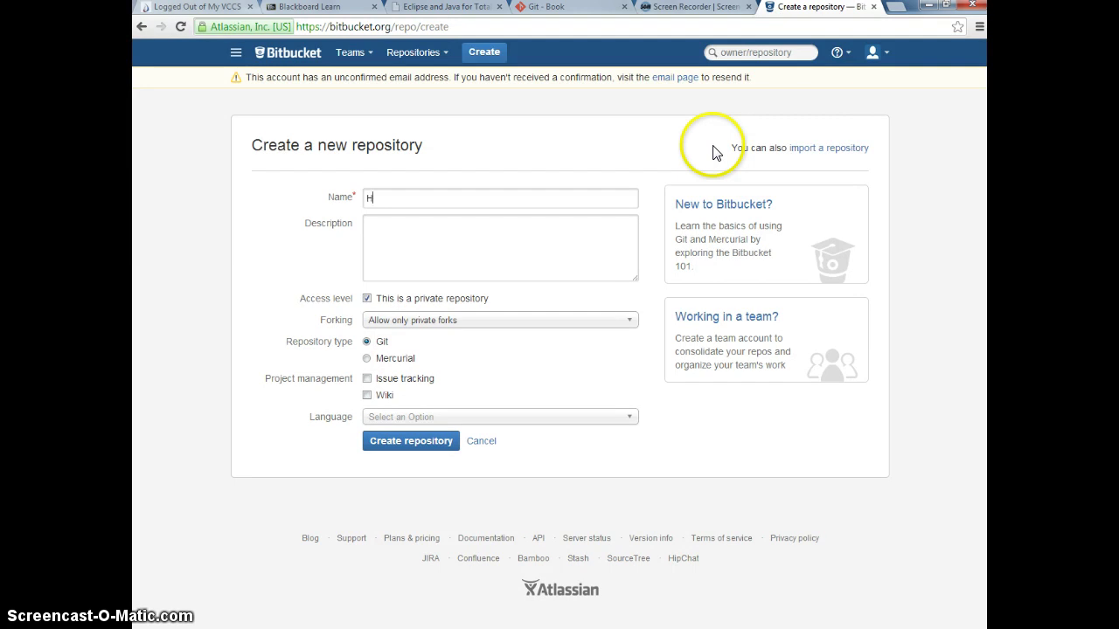
Step: Name the repository HelloWorldII, set its language to Java, and create it
type("HelloWorld")
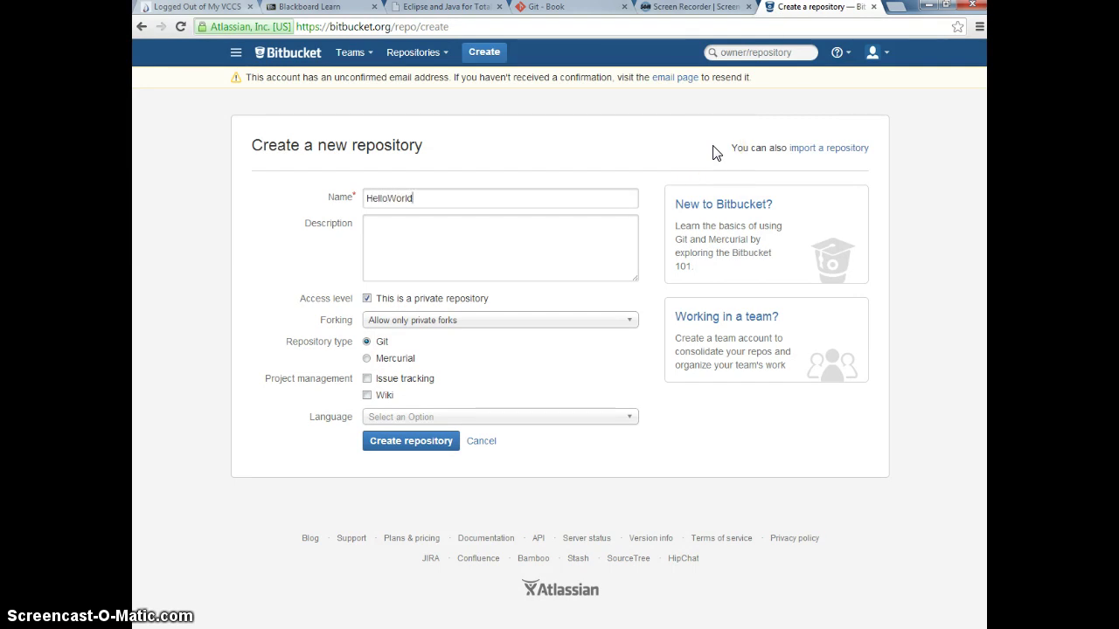
type("ll")
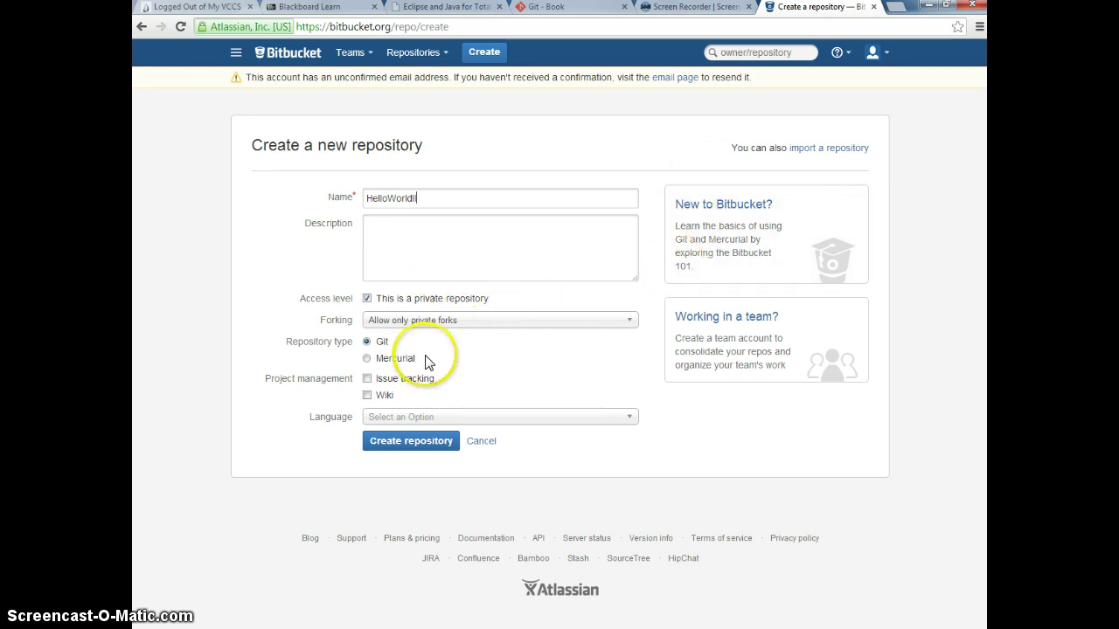
left_click(507, 427)
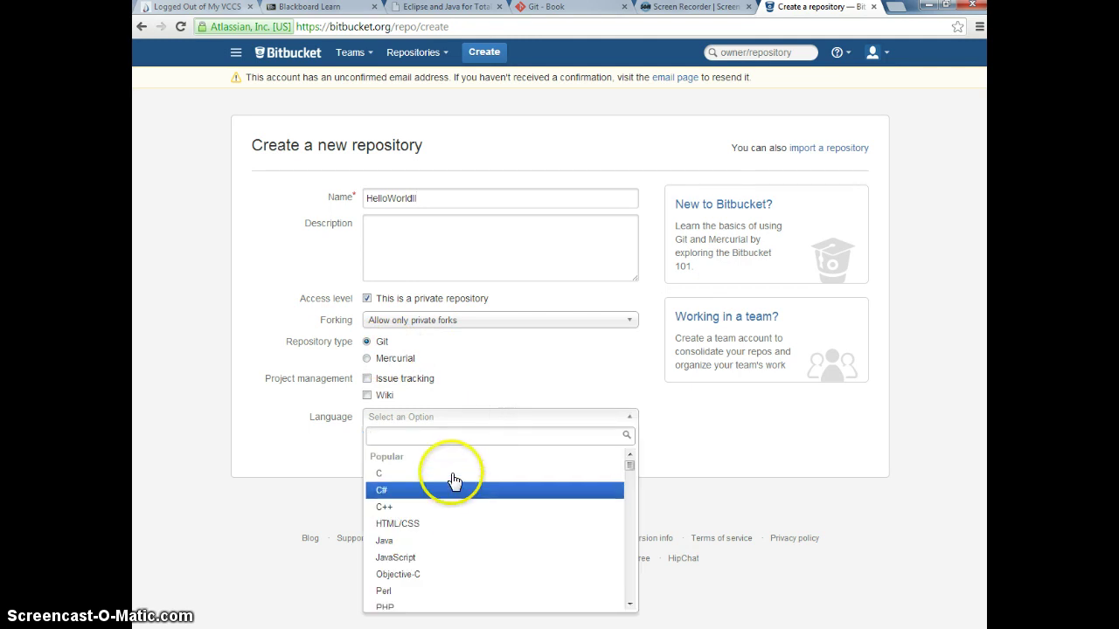
type("ja")
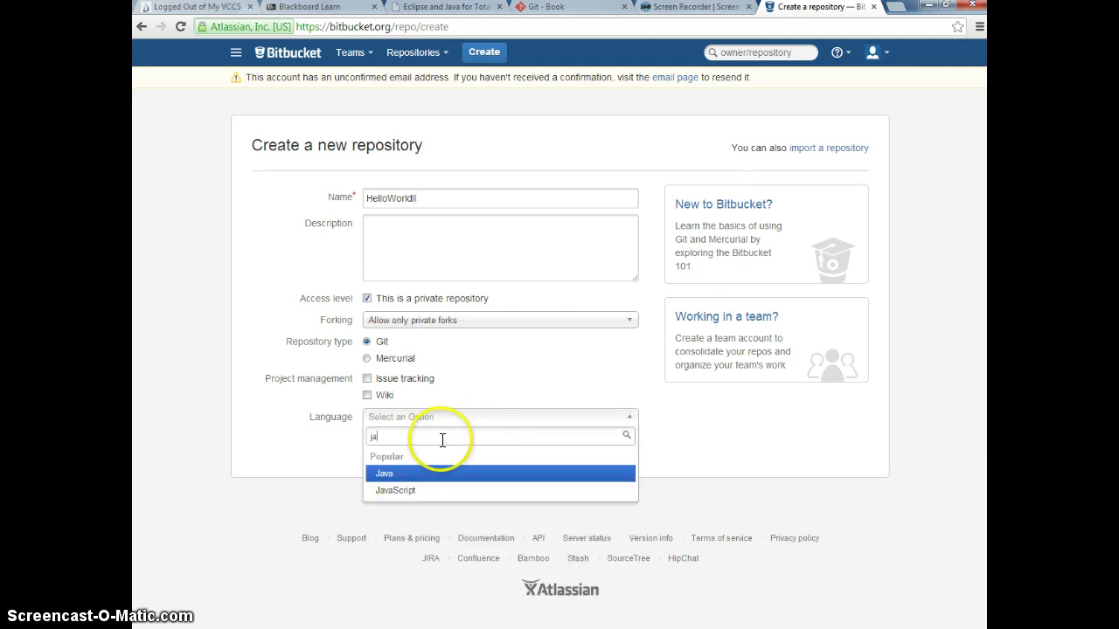
left_click(420, 475)
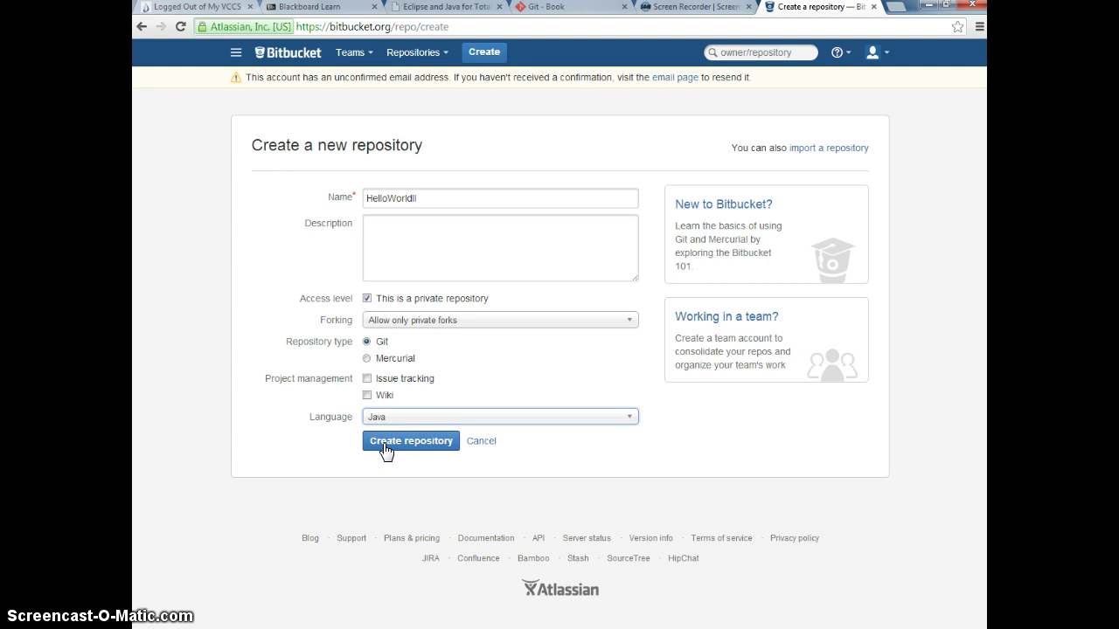
left_click(386, 449)
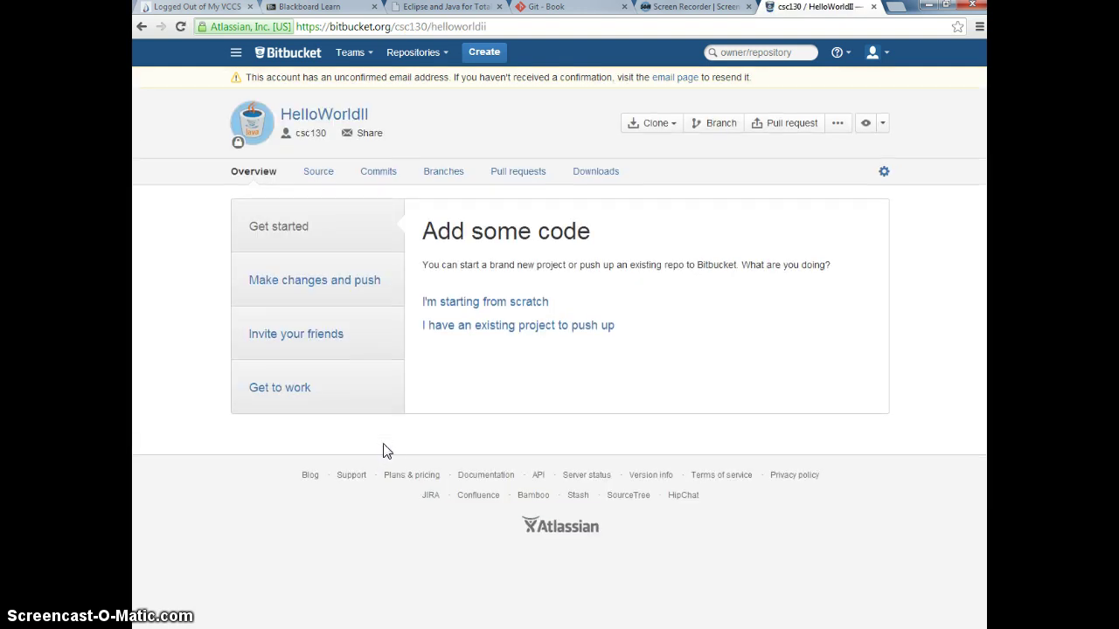
Step: Show the existing-project push instructions and select the remote URL in the git remote add line
left_click(494, 326)
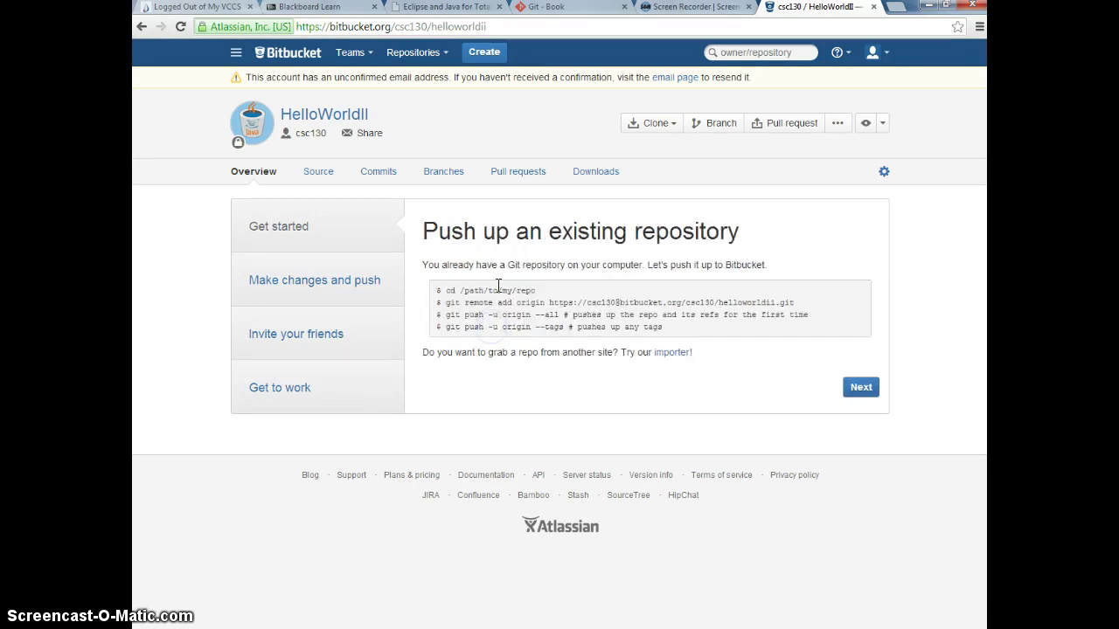
left_click_drag(547, 303, 793, 306)
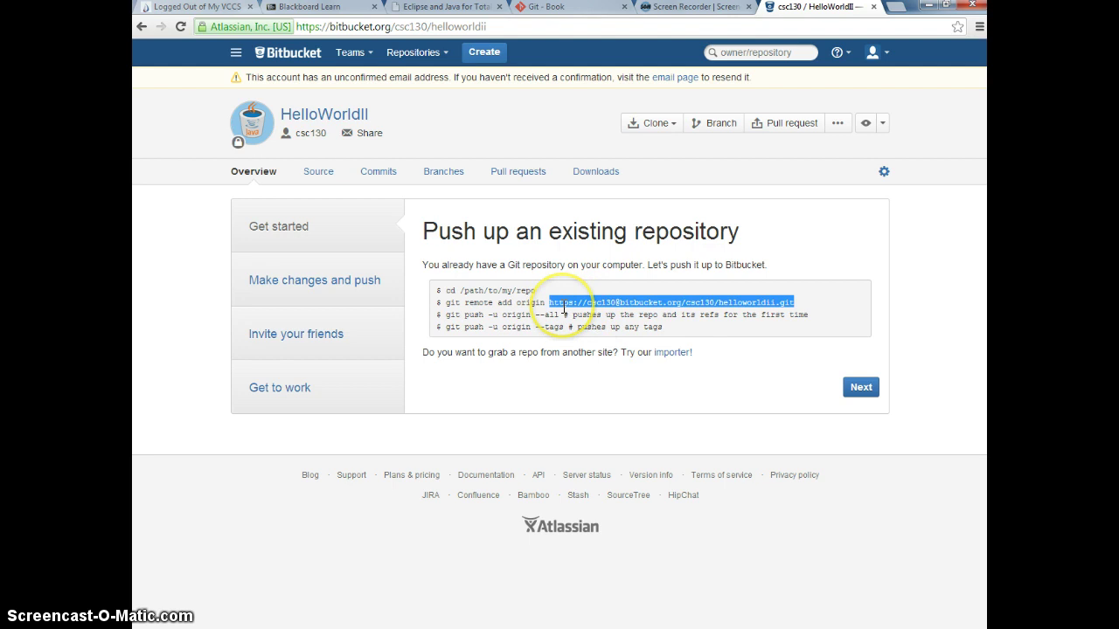
left_click_drag(564, 307, 564, 307)
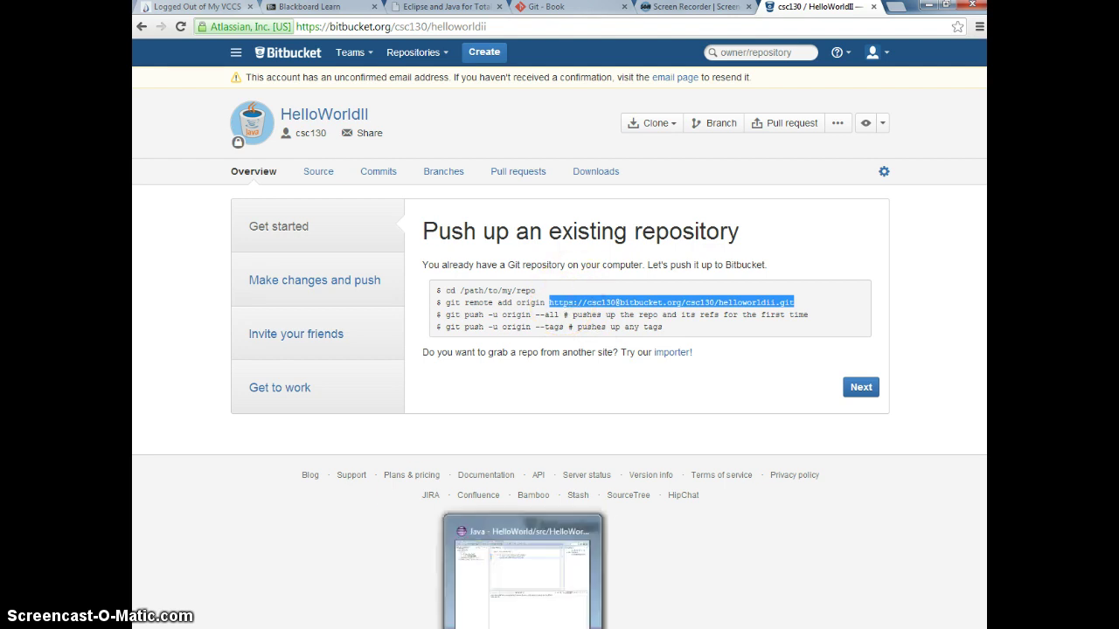
left_click(522, 568)
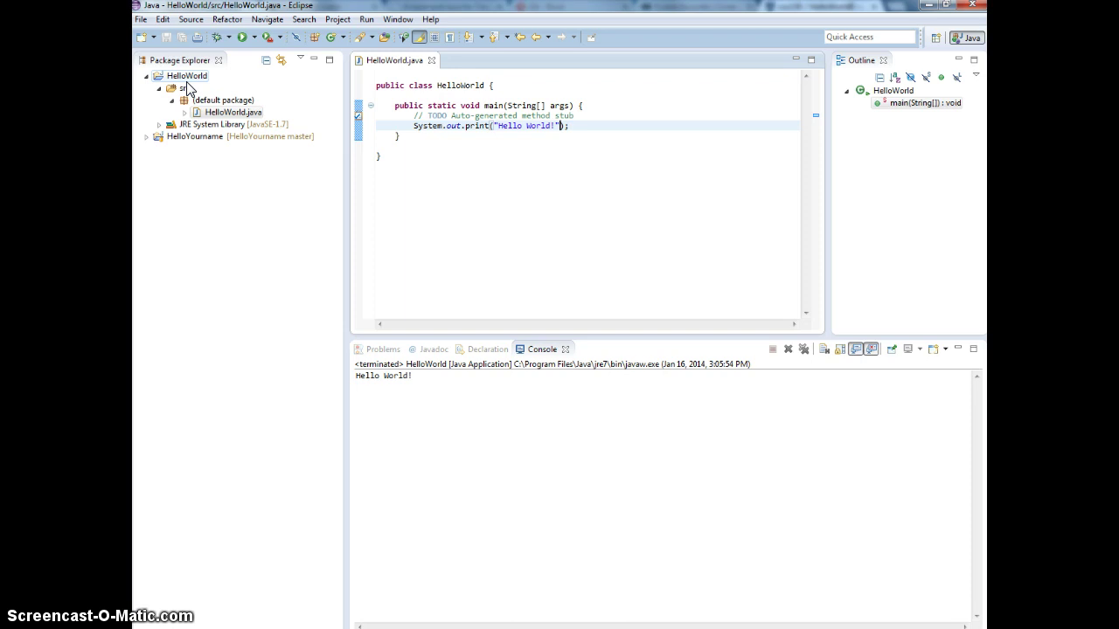
Step: Share the HelloWorld project through Team > Share Project with Git as the repository type
left_click(187, 78)
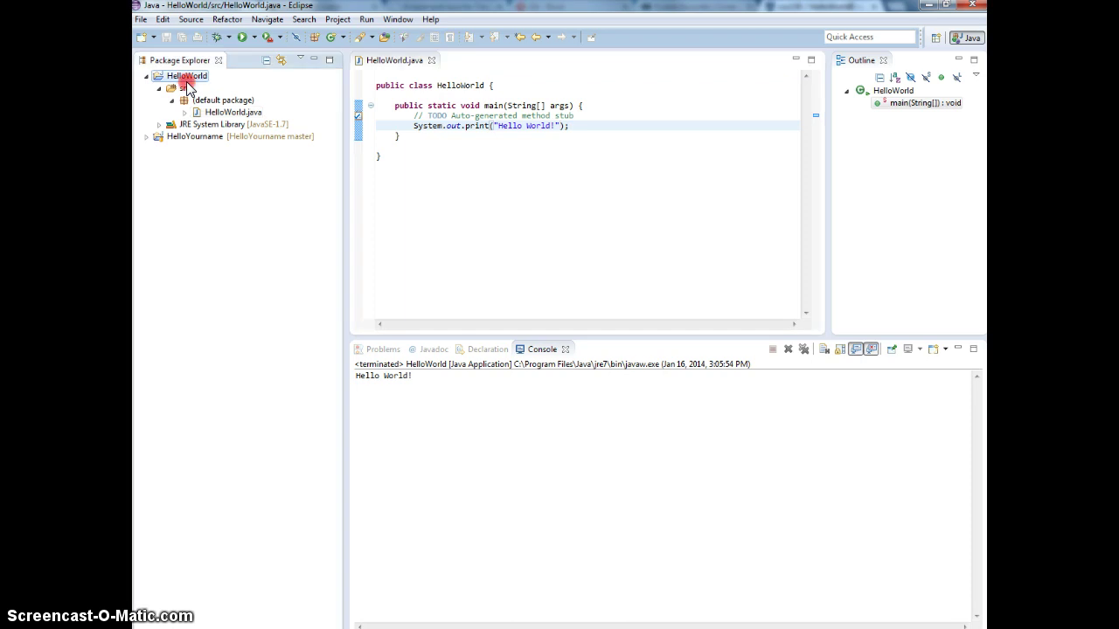
right_click(187, 79)
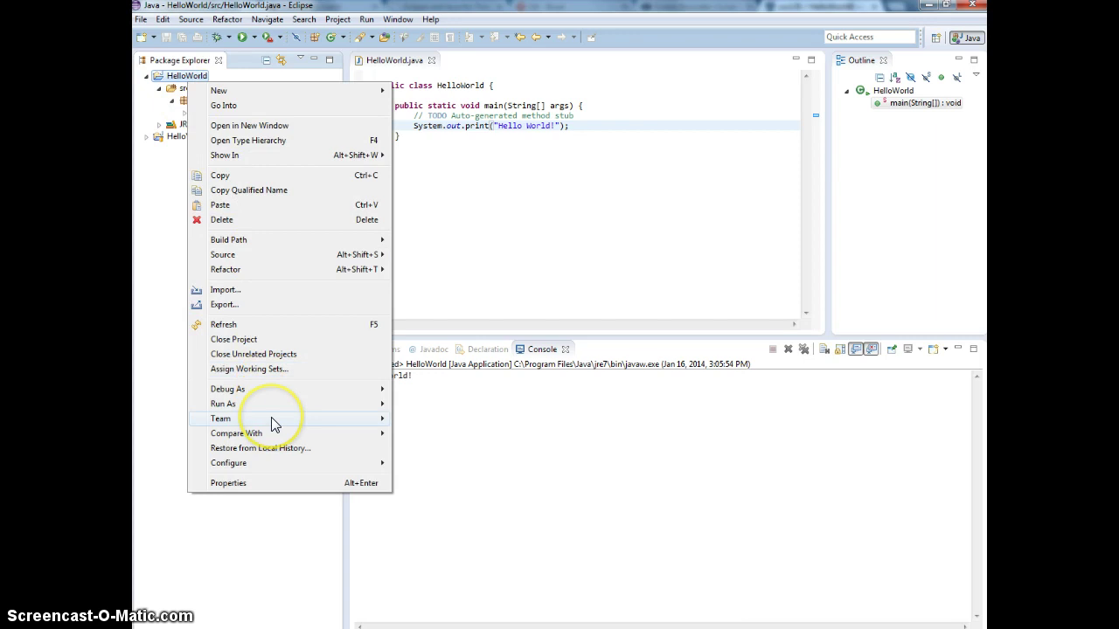
mouse_move(274, 425)
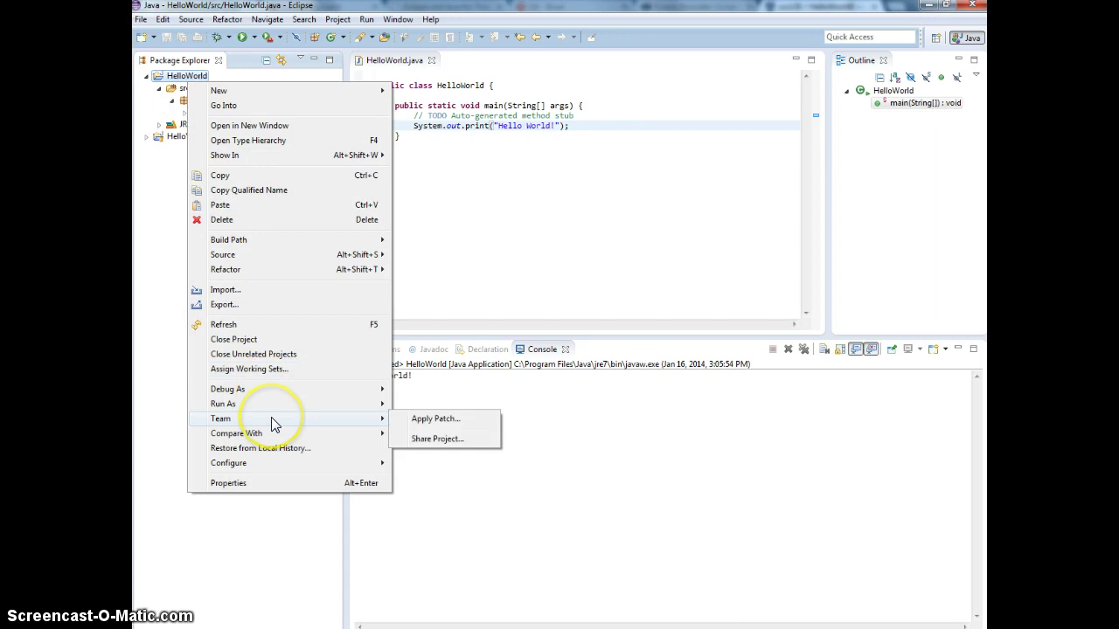
left_click(426, 440)
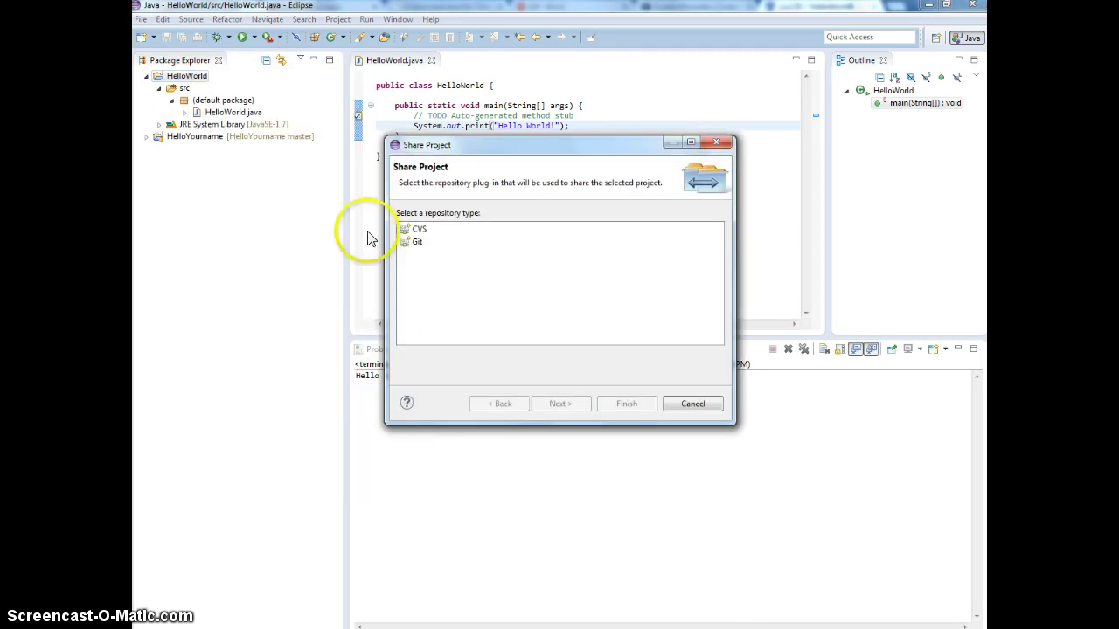
double_click(417, 243)
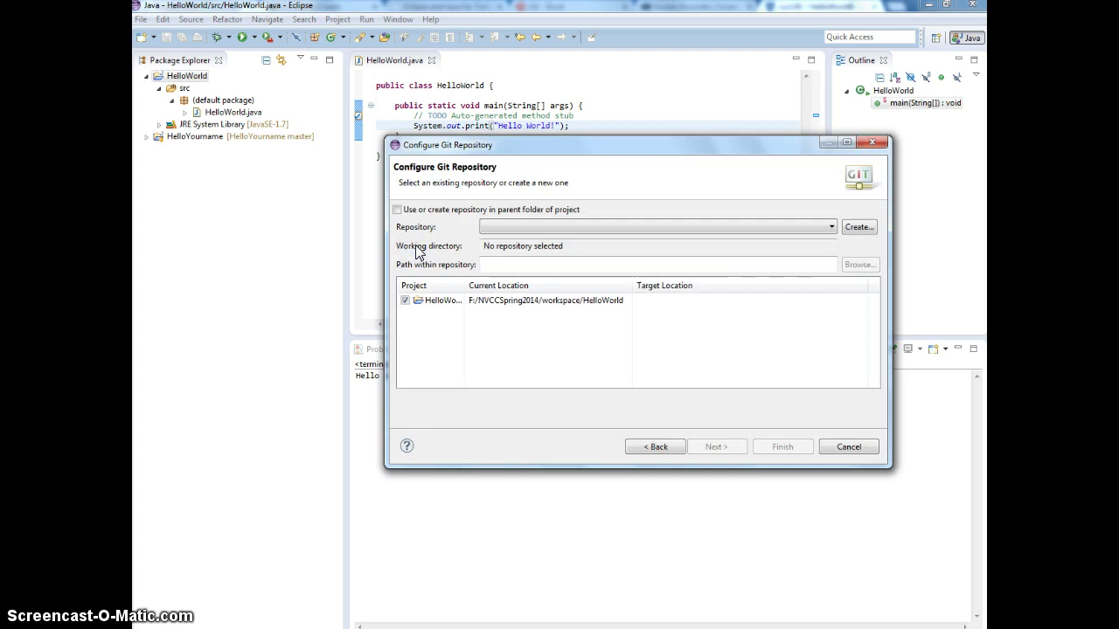
left_click(498, 230)
Step: Start a new Git repository with its parent directory set to F:\NVCCSpring2014\git
left_click(861, 228)
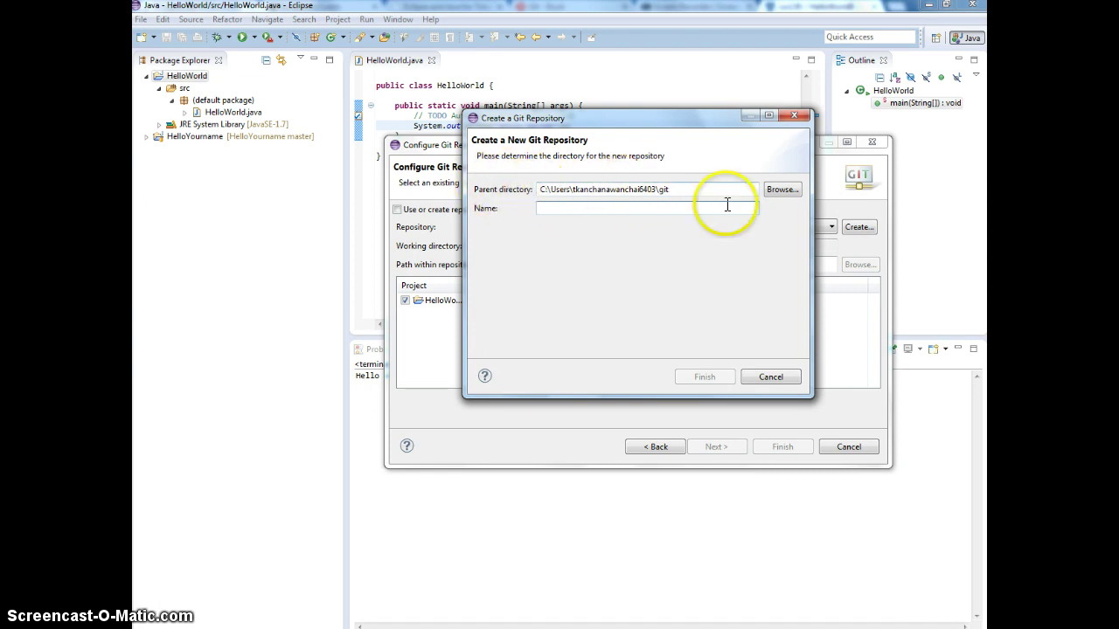
left_click(767, 188)
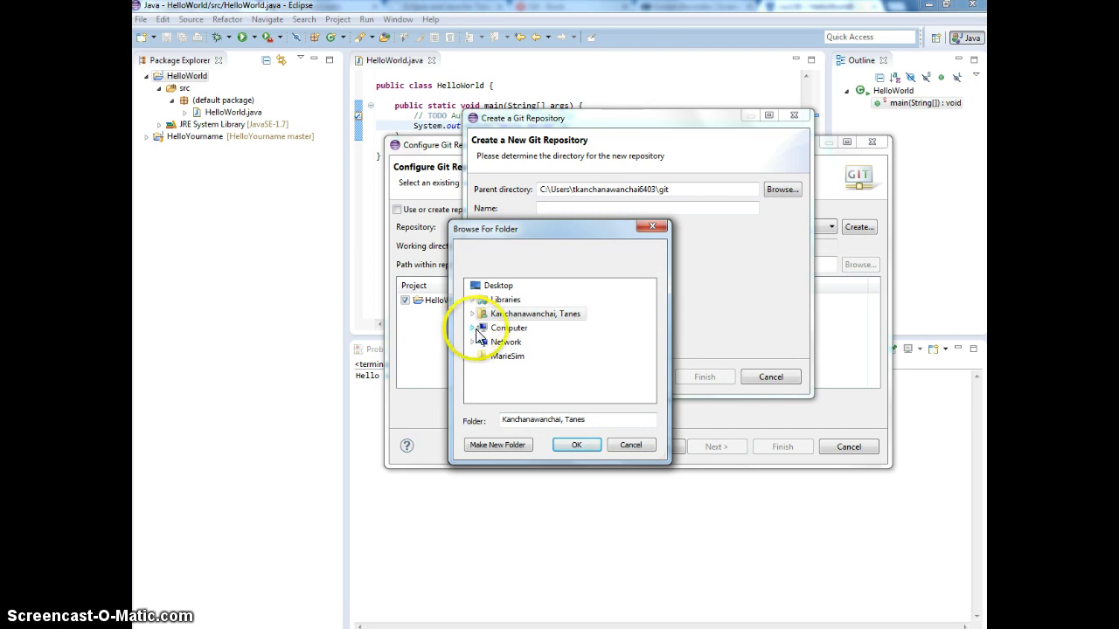
left_click(472, 328)
left_click(527, 357)
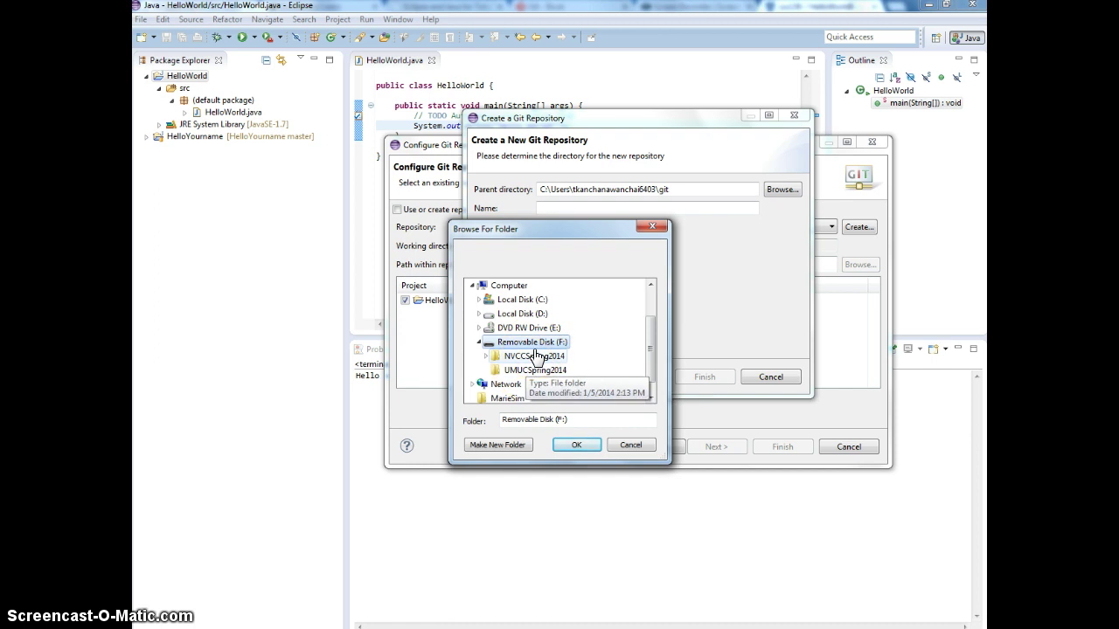
scroll(535, 356, "down", 1)
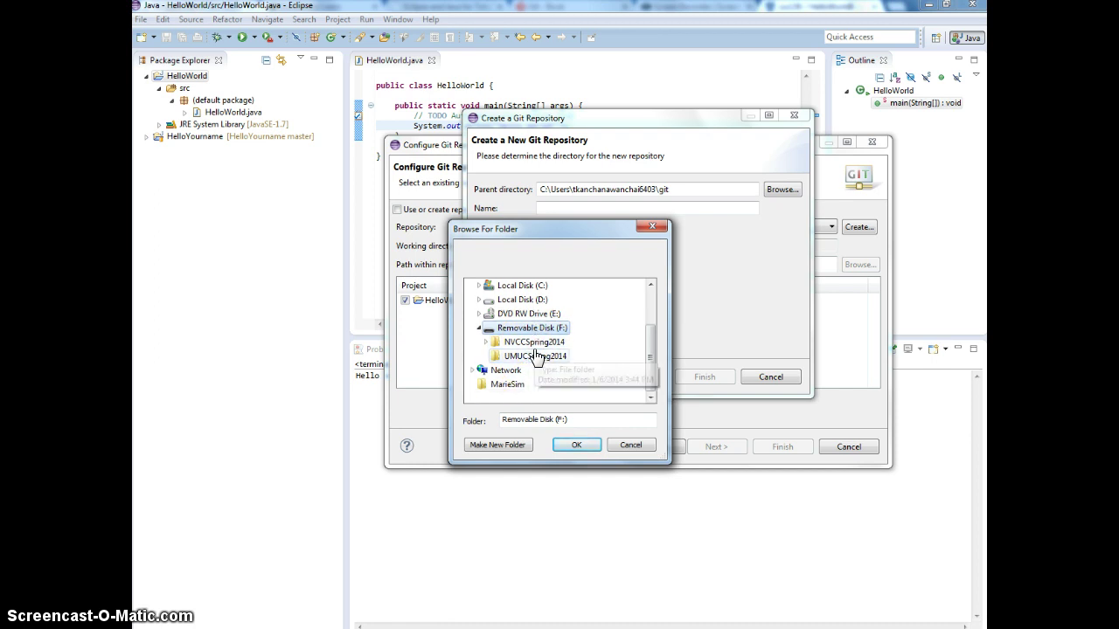
left_click(517, 331)
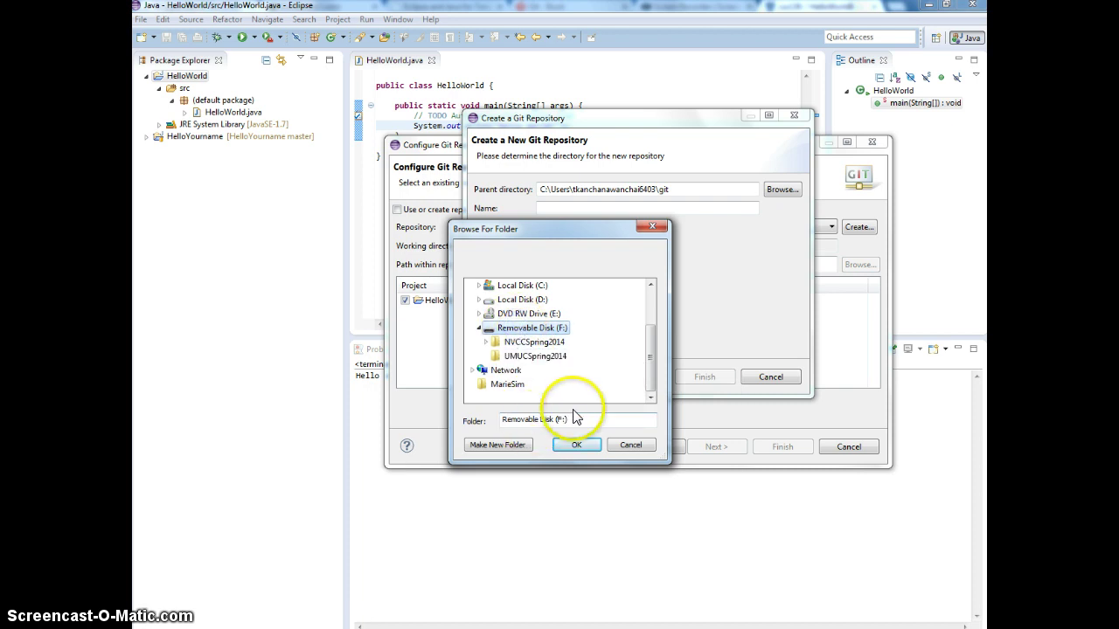
left_click(489, 344)
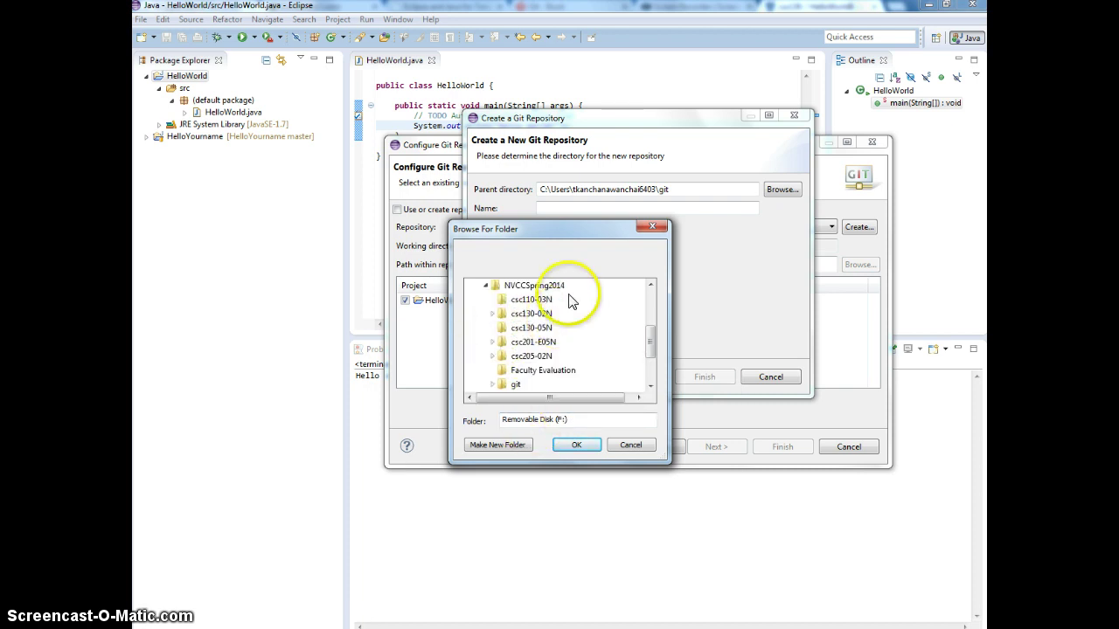
scroll(564, 345, "down", 3)
left_click(514, 312)
scroll(511, 302, "up", 3)
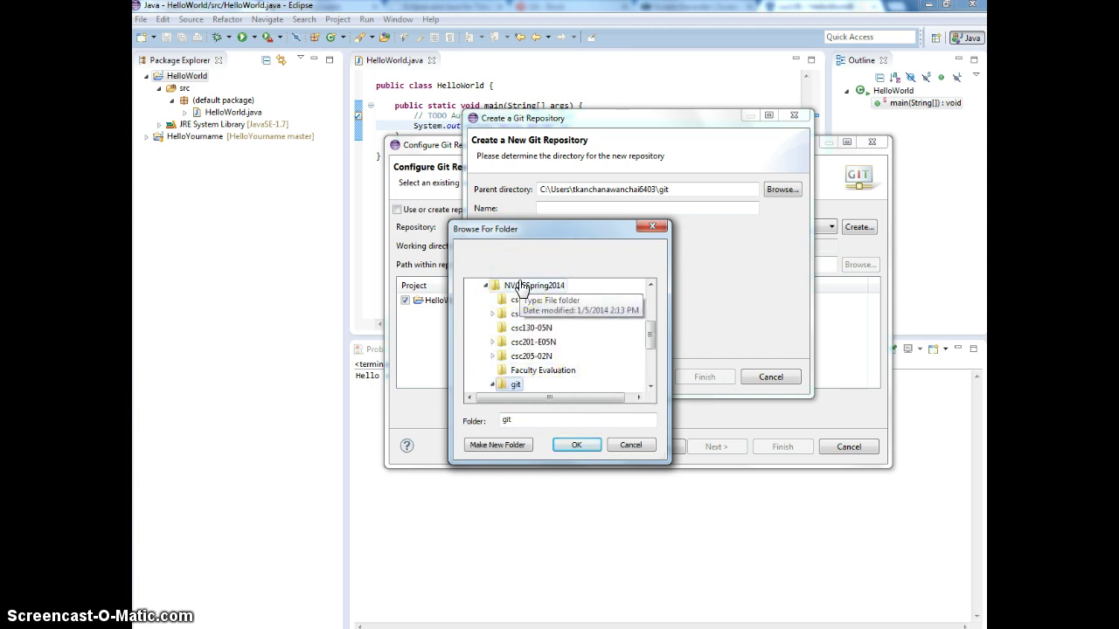
left_click(589, 444)
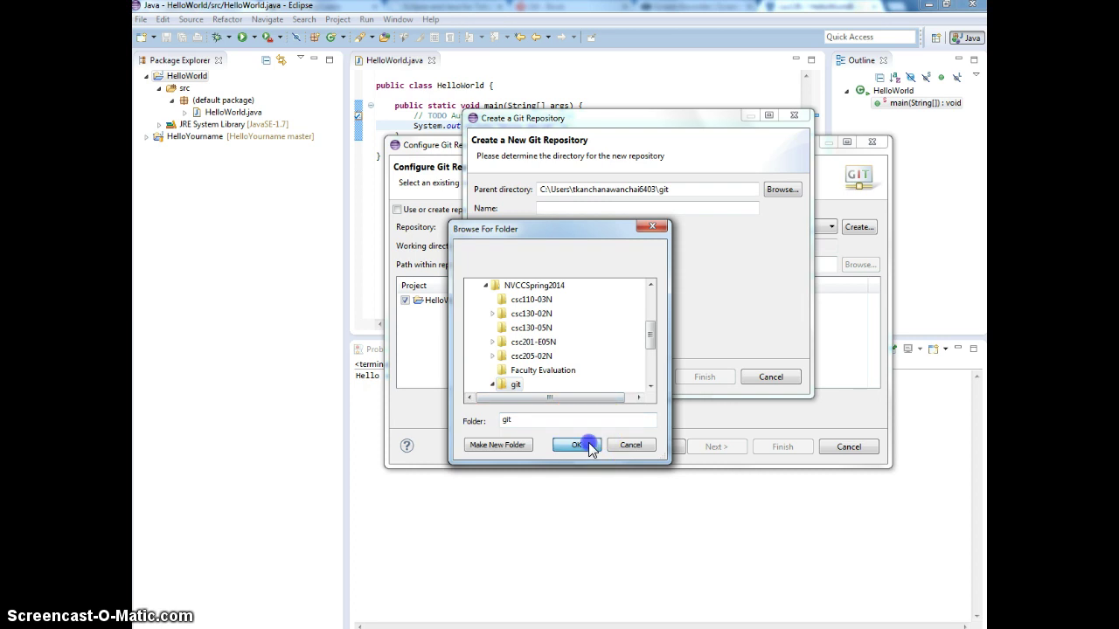
left_click(573, 208)
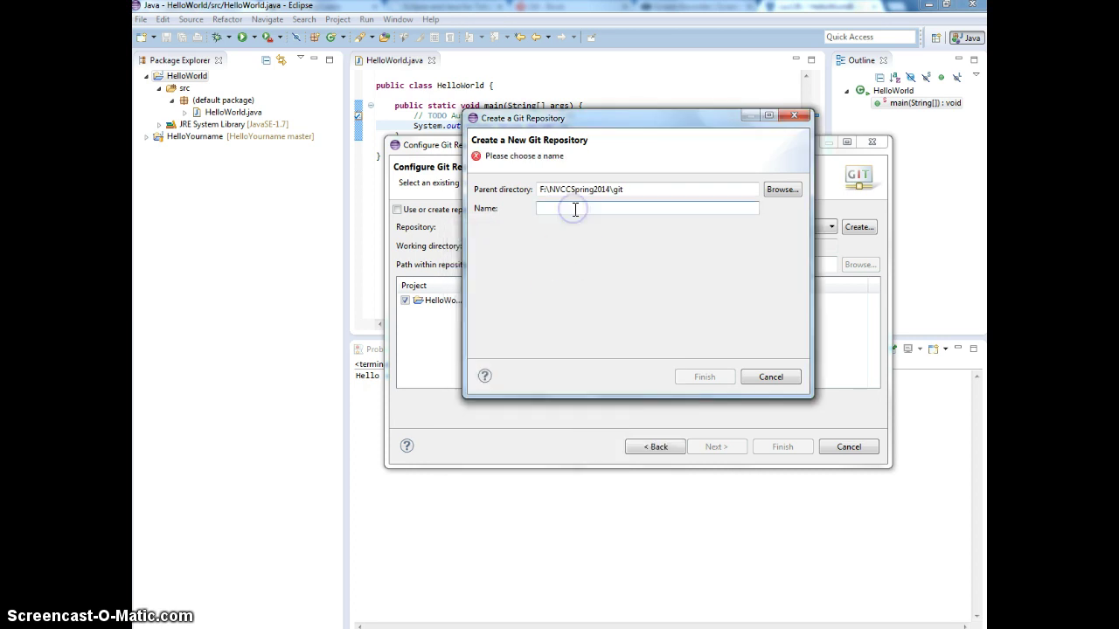
Step: Name the new repository HelloWorld, create it, and finish moving the project into it
type("Hello")
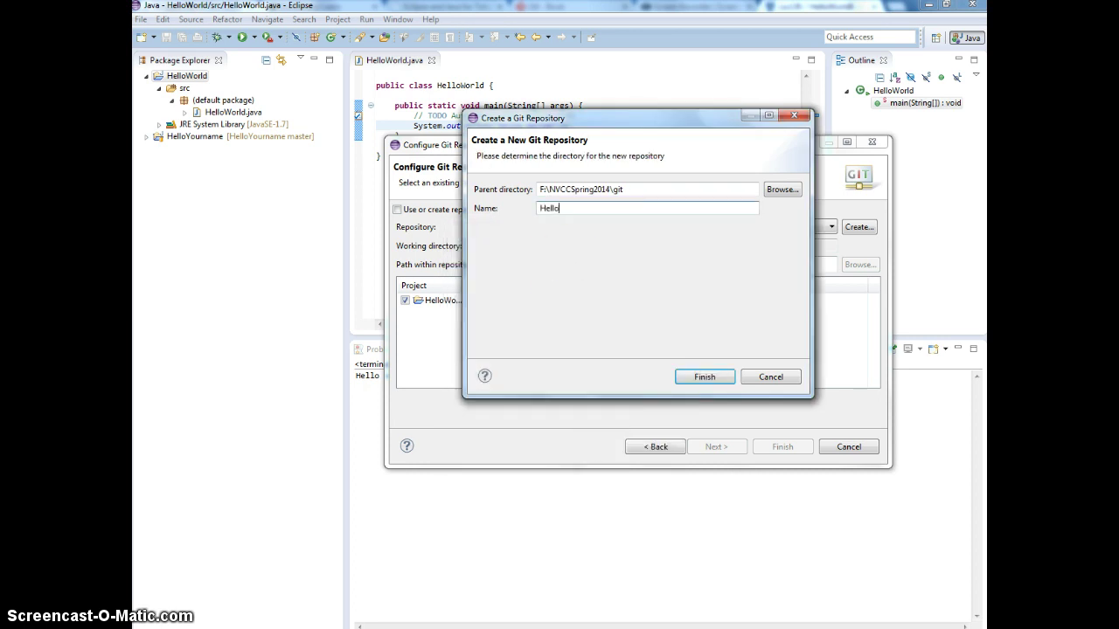
type("World")
left_click(701, 378)
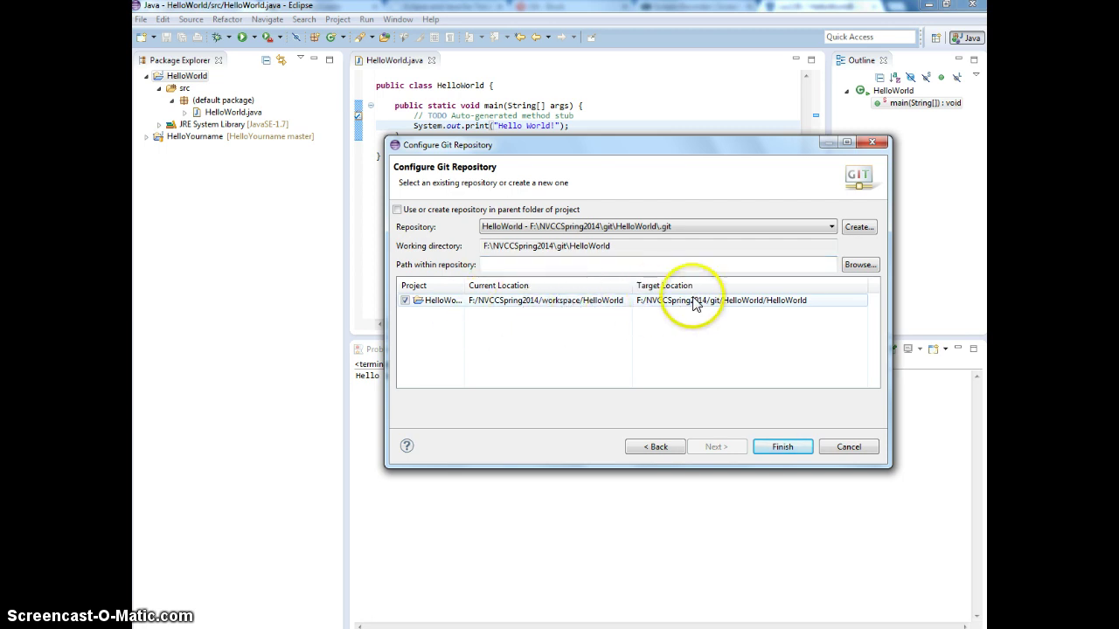
left_click(776, 445)
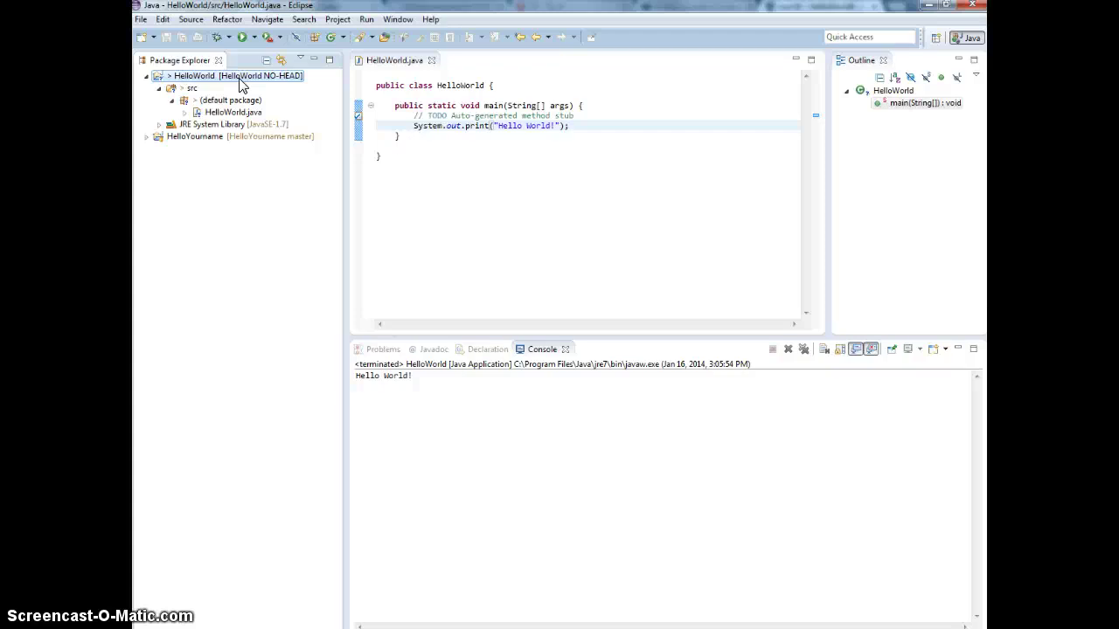
Step: Start a Team > Commit on the HelloWorld project and accept the Git committer name and e-mail
right_click(239, 77)
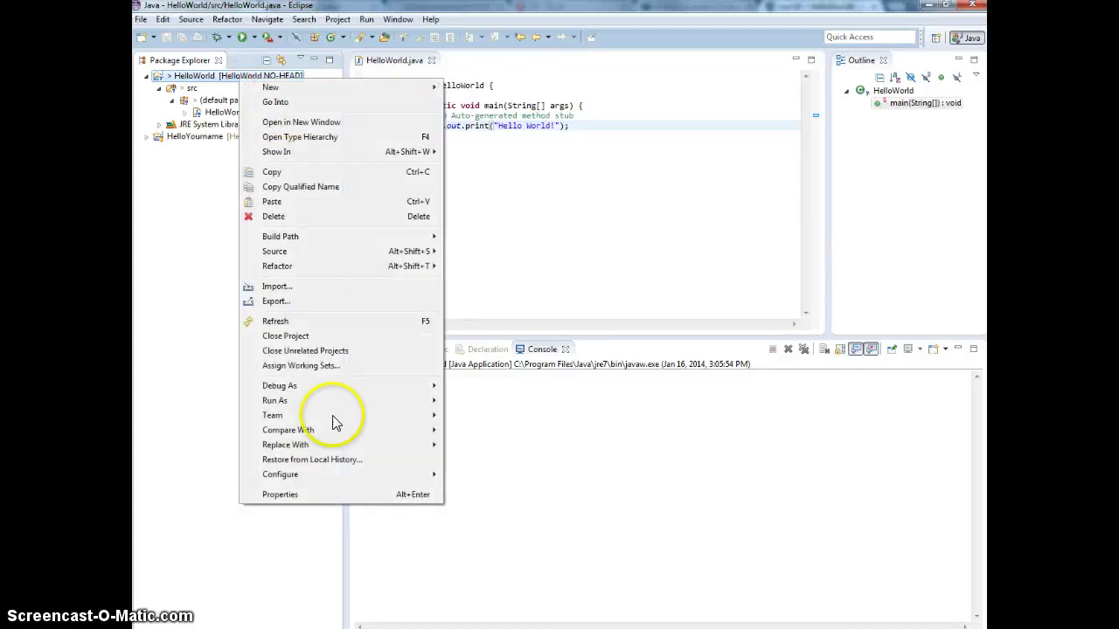
mouse_move(327, 419)
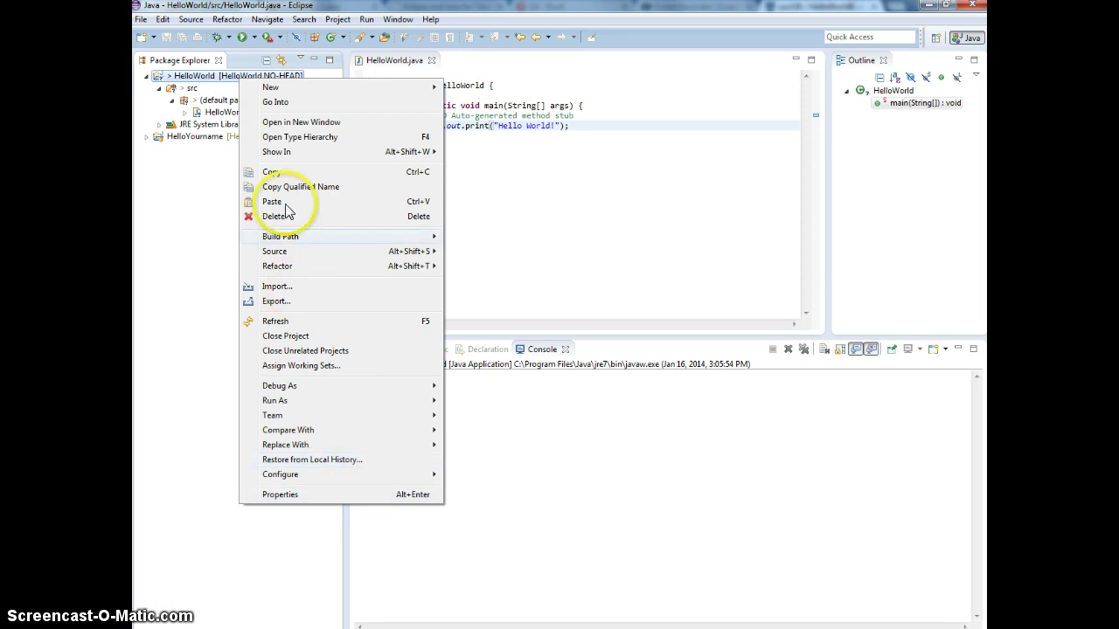
mouse_move(282, 88)
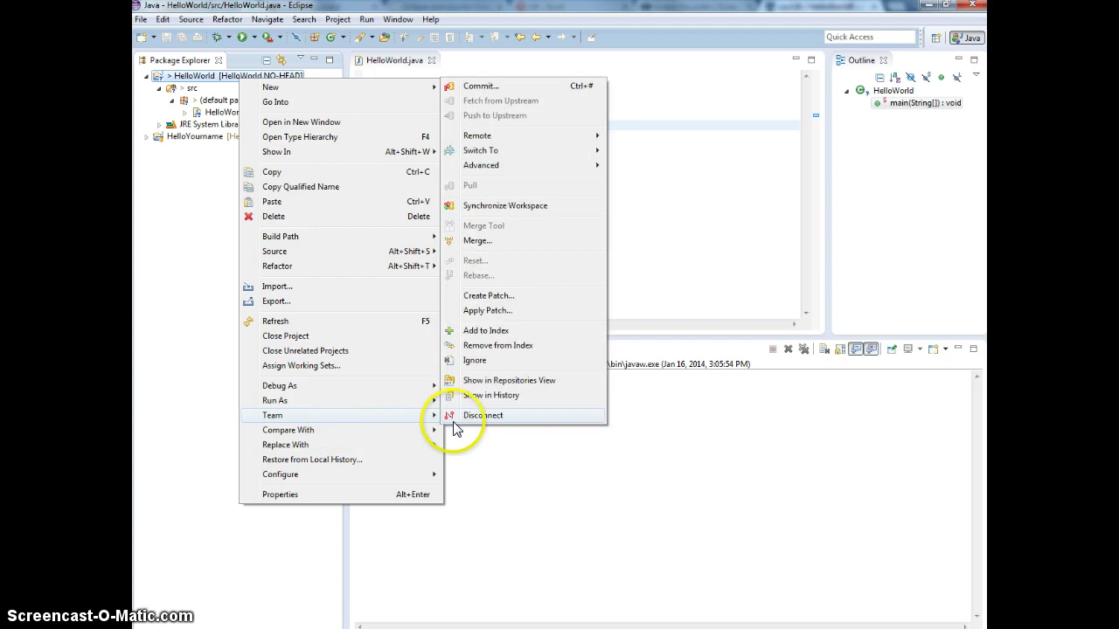
left_click(515, 86)
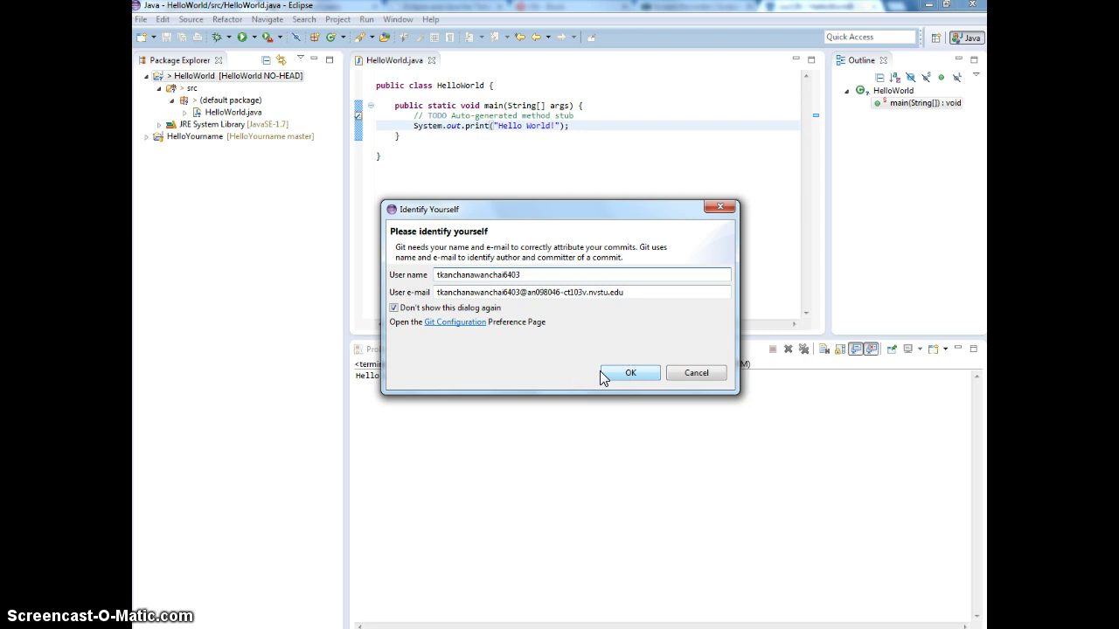
left_click(609, 378)
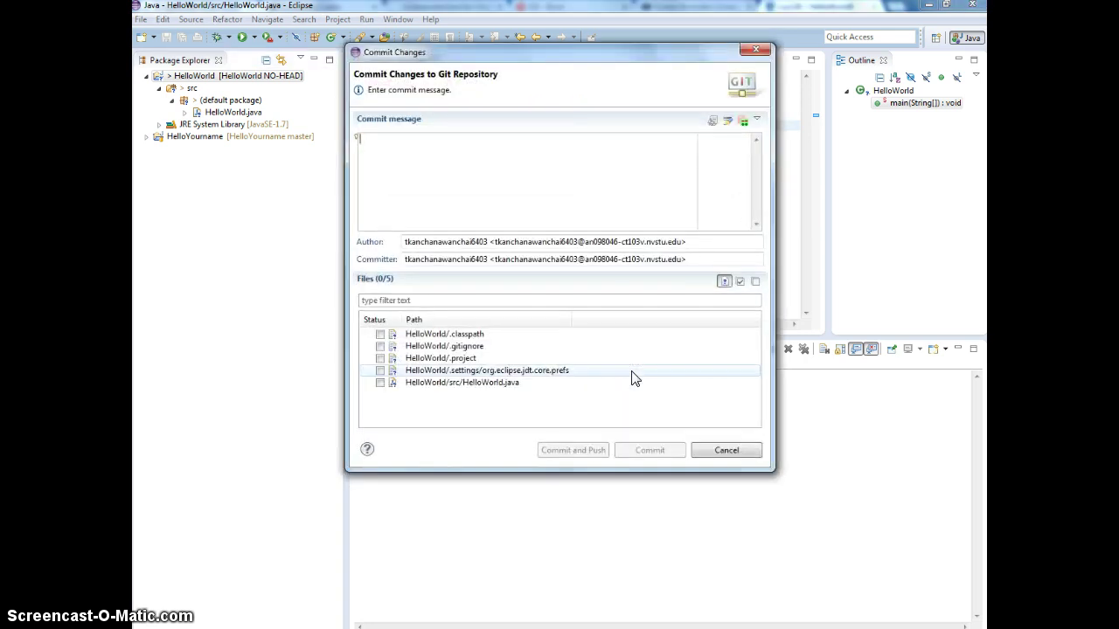
Step: Commit all five HelloWorld files with the message 'initial' using Commit and Push
left_click(430, 225)
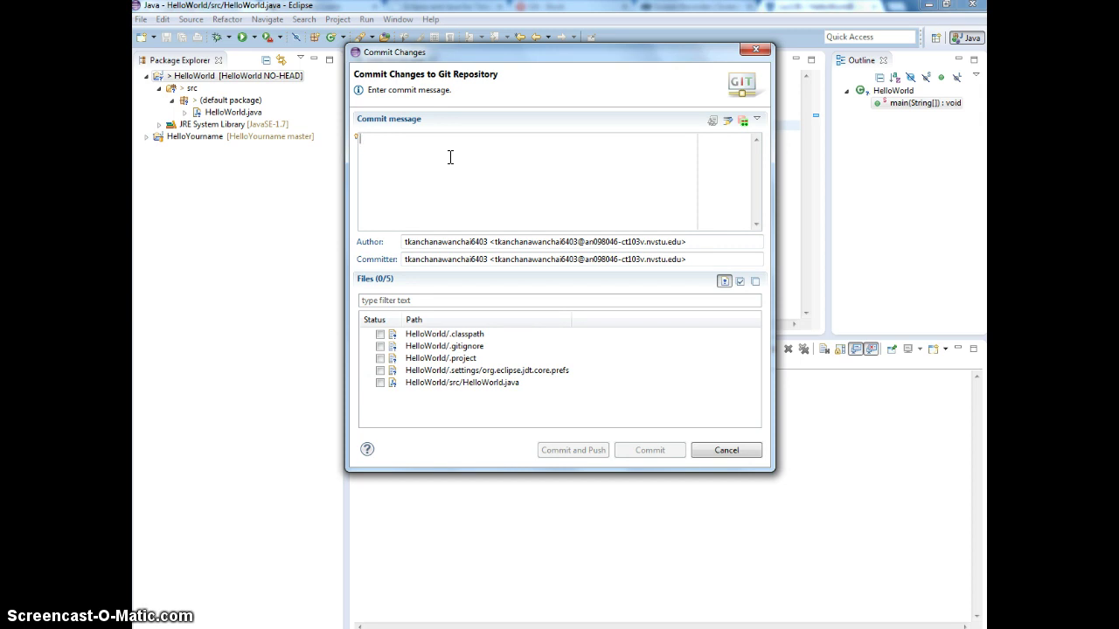
type("initial")
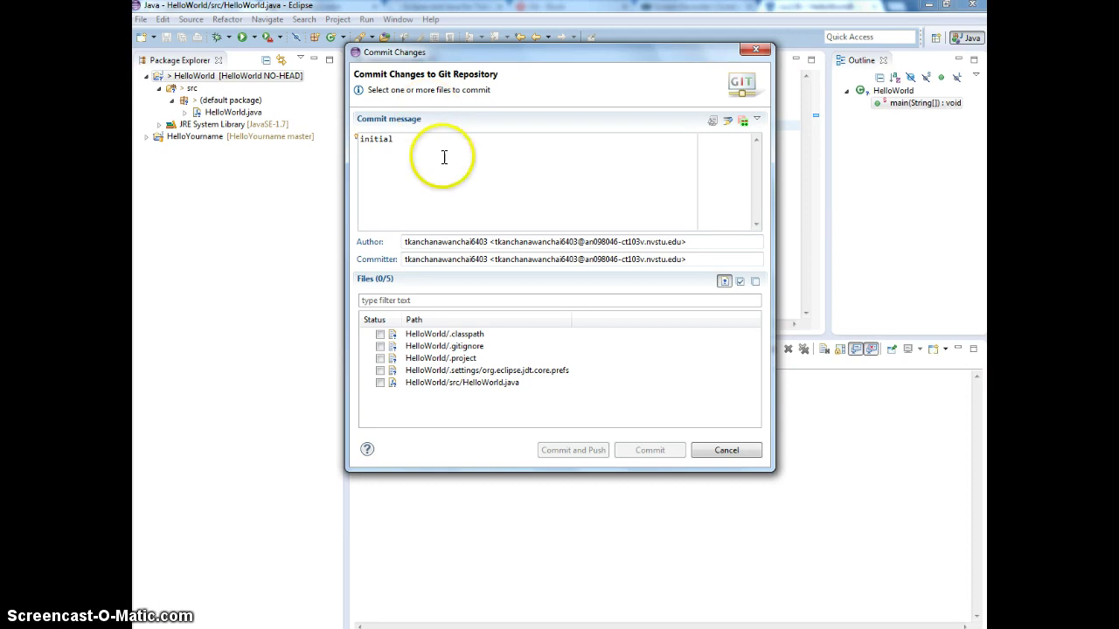
left_click(740, 282)
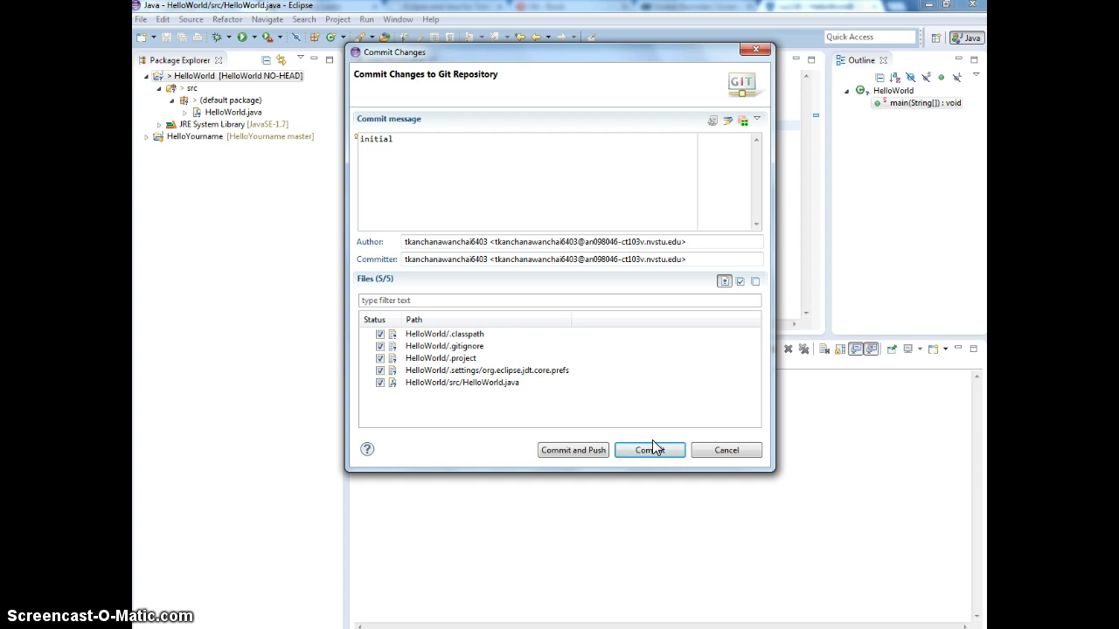
left_click(573, 450)
left_click(573, 450)
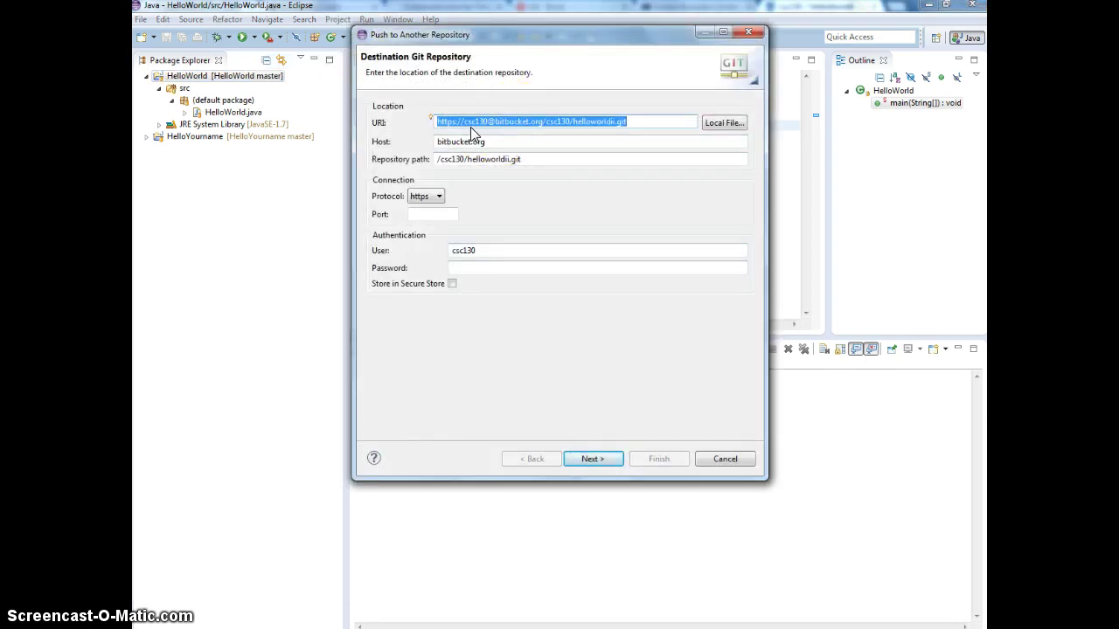
Step: Enter the Bitbucket account password, verify the repository URL in the browser, and continue to ref selection
left_click(550, 268)
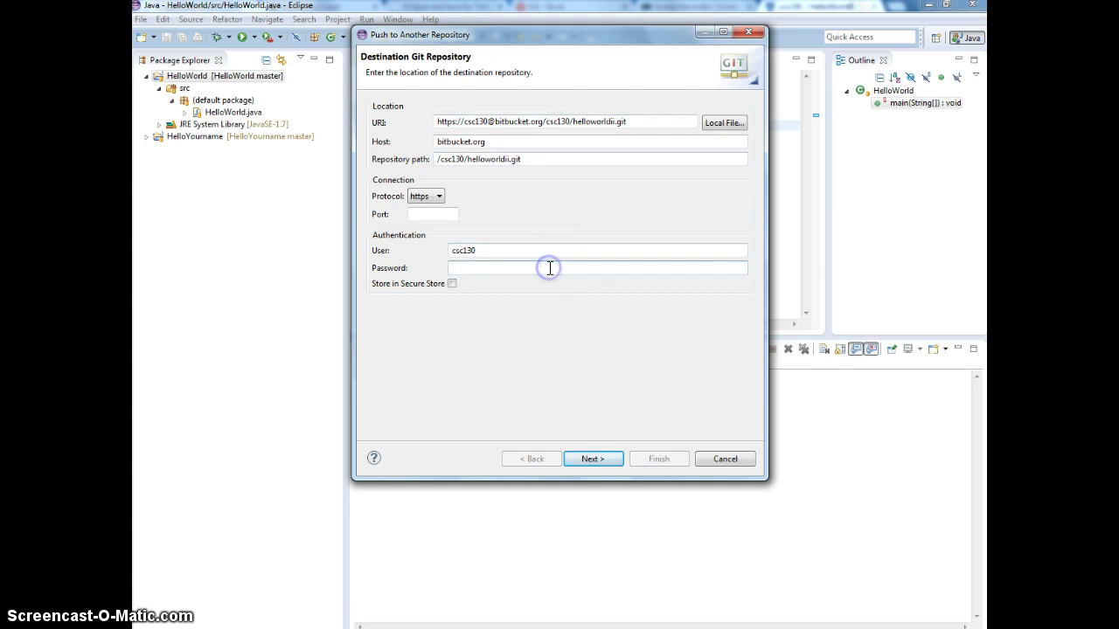
type("********")
key("alt+Tab")
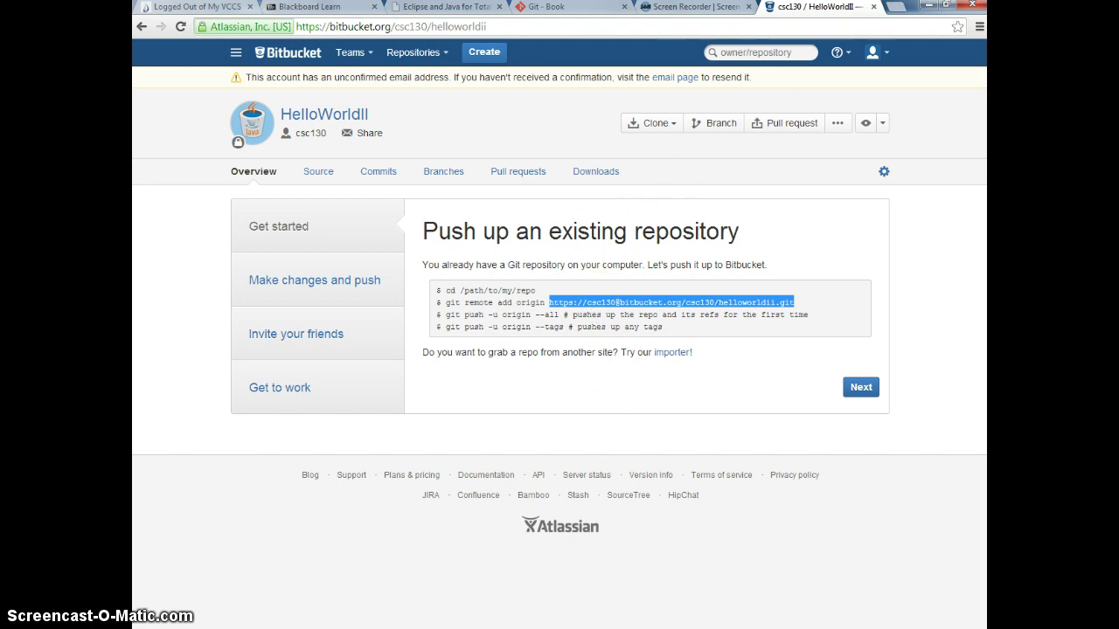
key("alt+Tab")
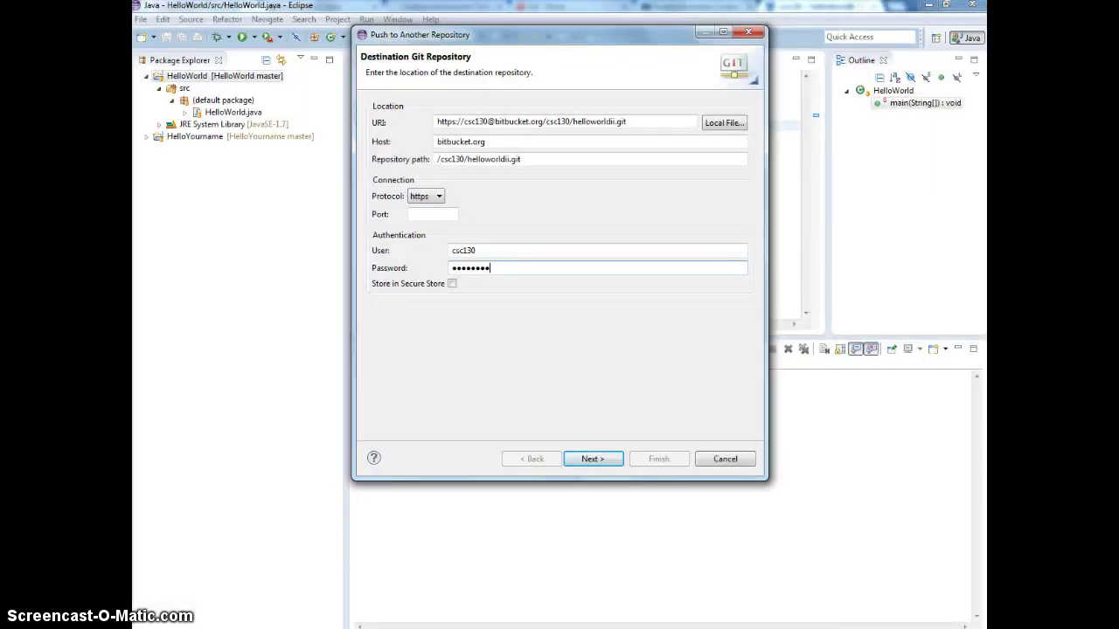
left_click(592, 459)
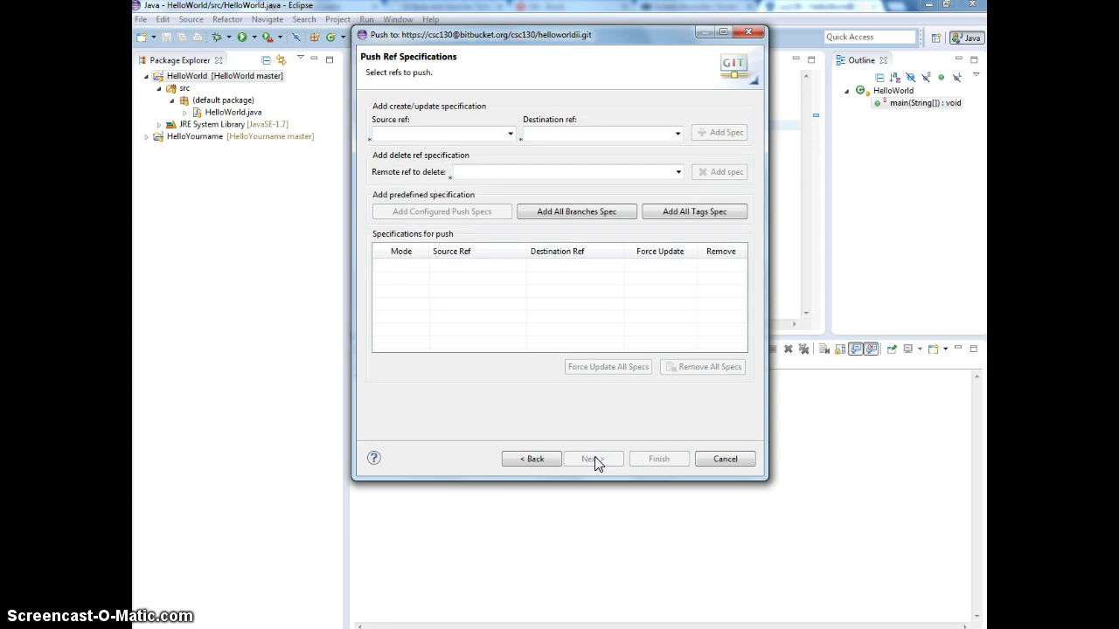
Step: Add a push spec from refs/heads/master to refs/heads/master with Force Update enabled
left_click(509, 134)
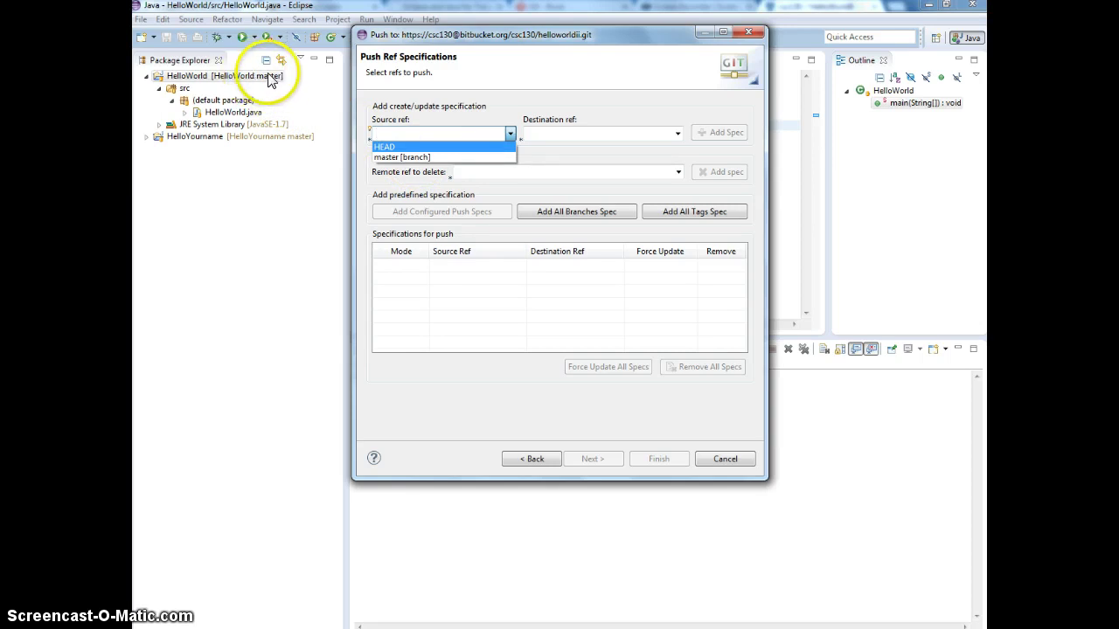
left_click(401, 158)
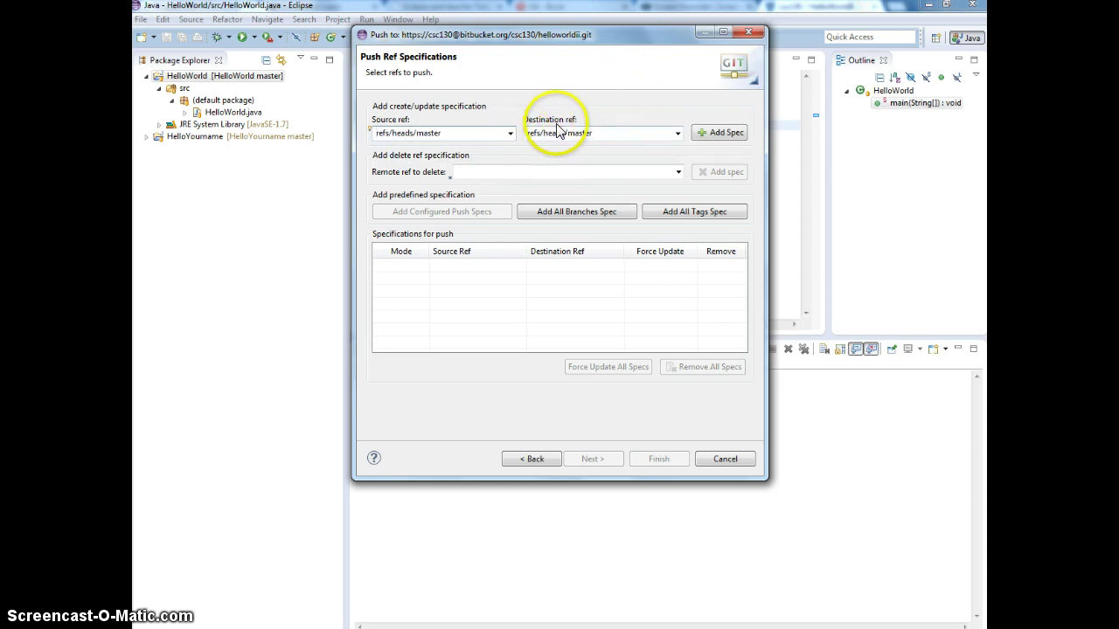
left_click(665, 132)
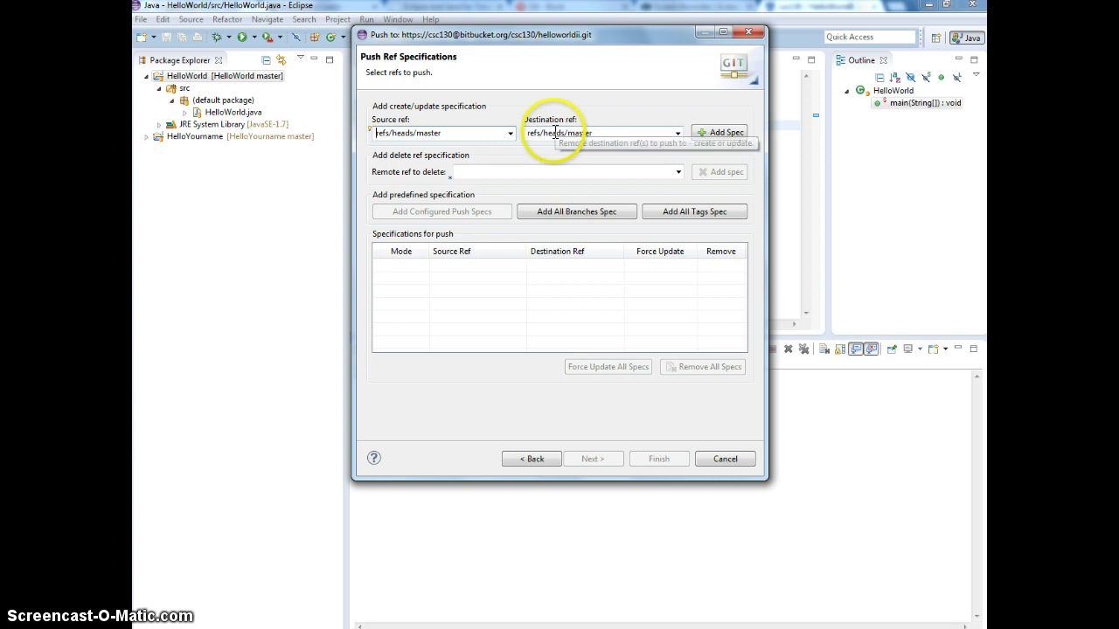
left_click(678, 134)
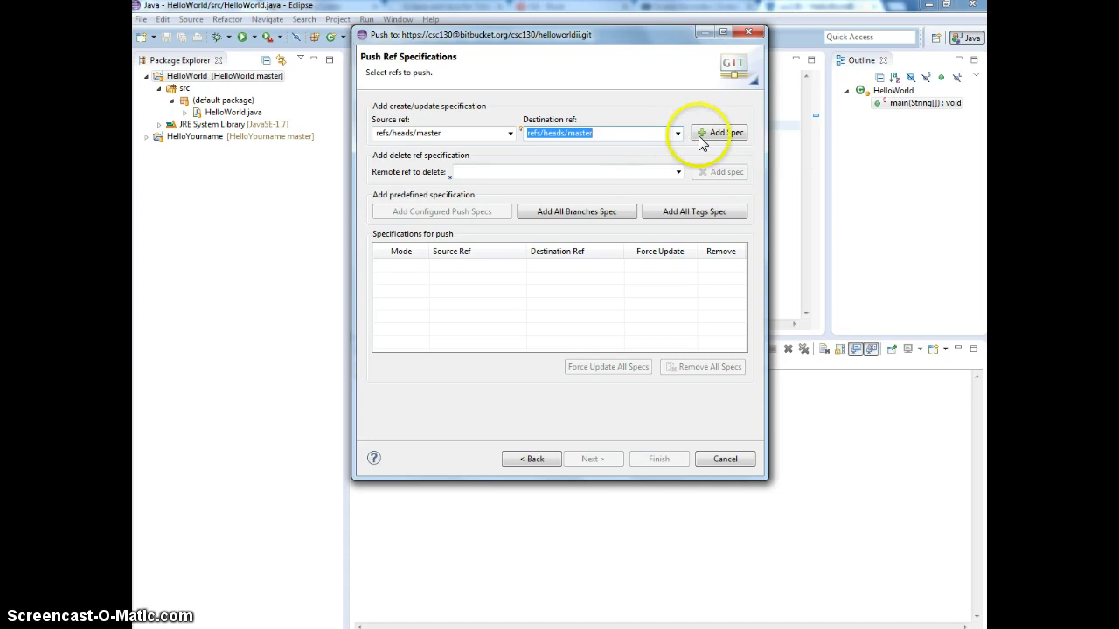
left_click(722, 132)
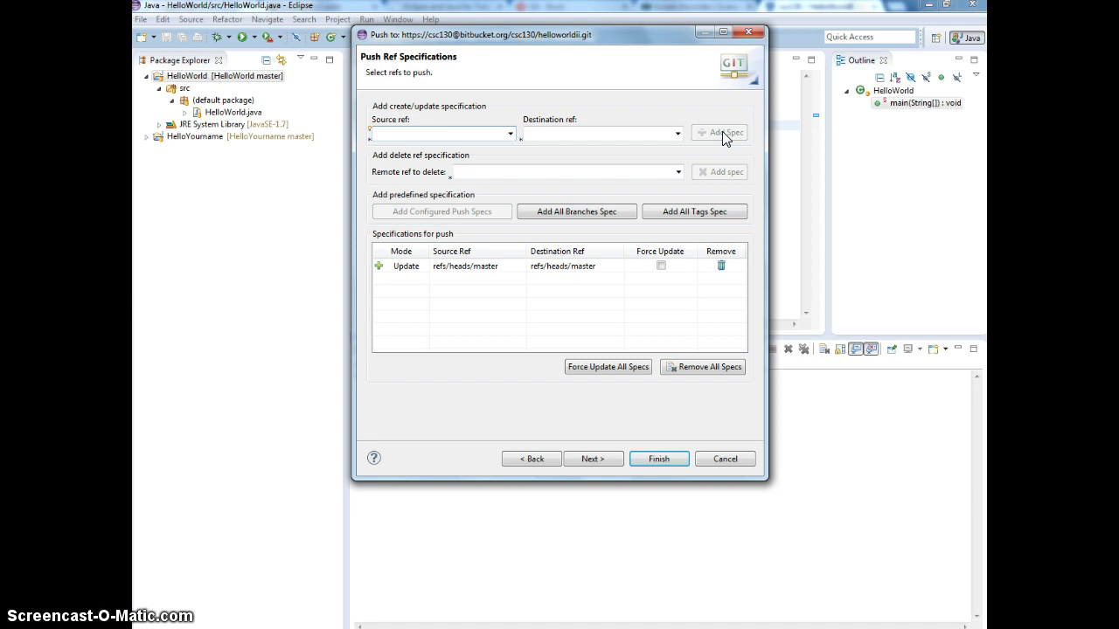
left_click(662, 267)
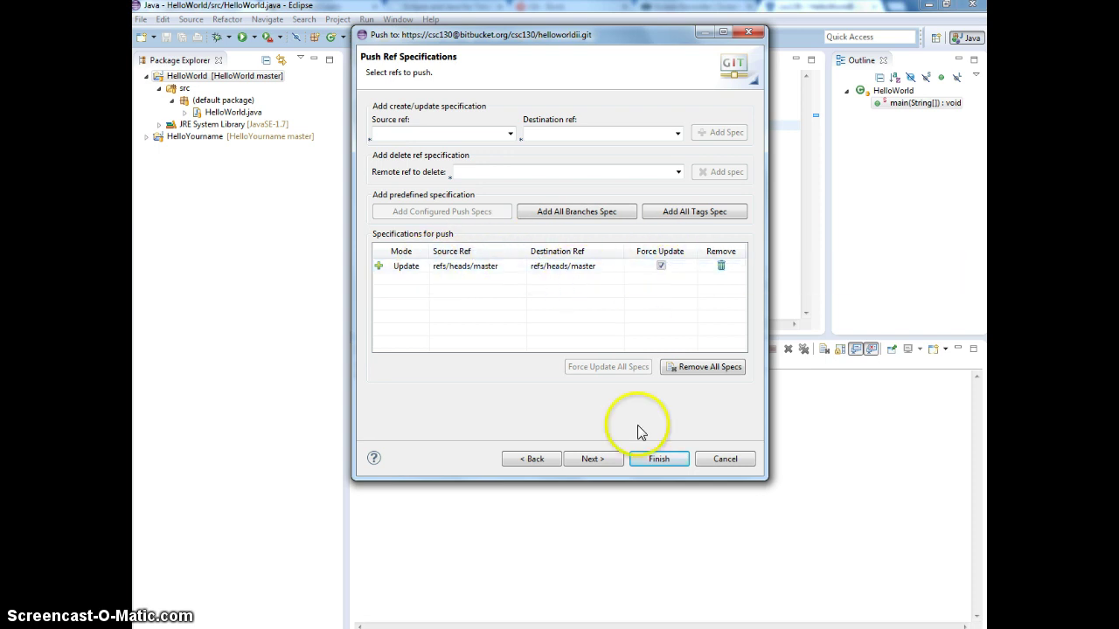
left_click(657, 460)
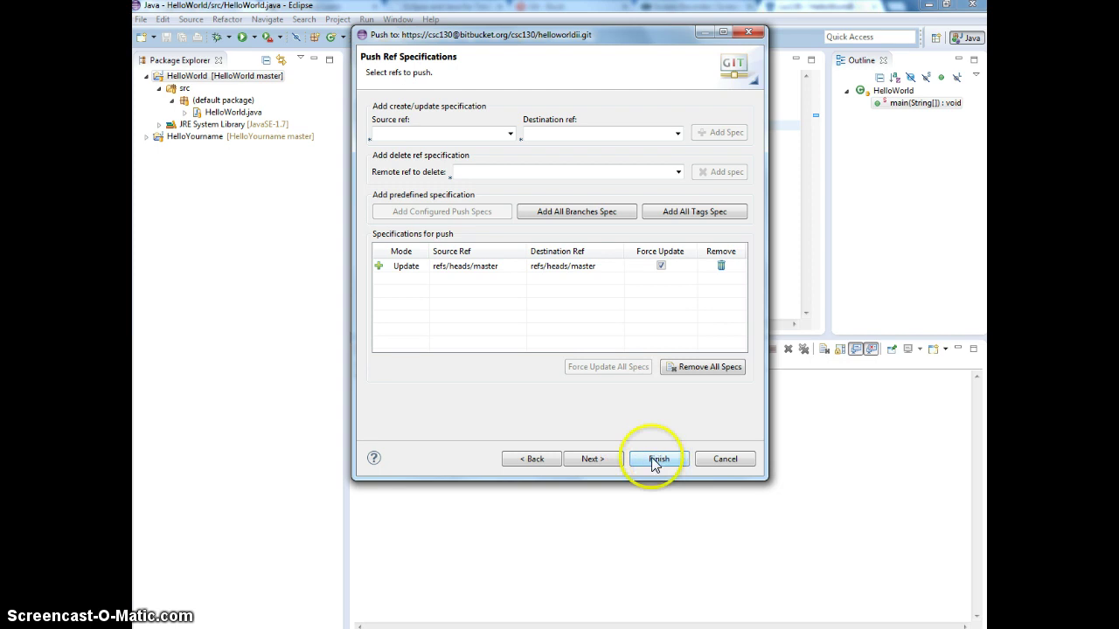
Step: Review the push confirmation and push master to Bitbucket as a new branch
left_click(591, 458)
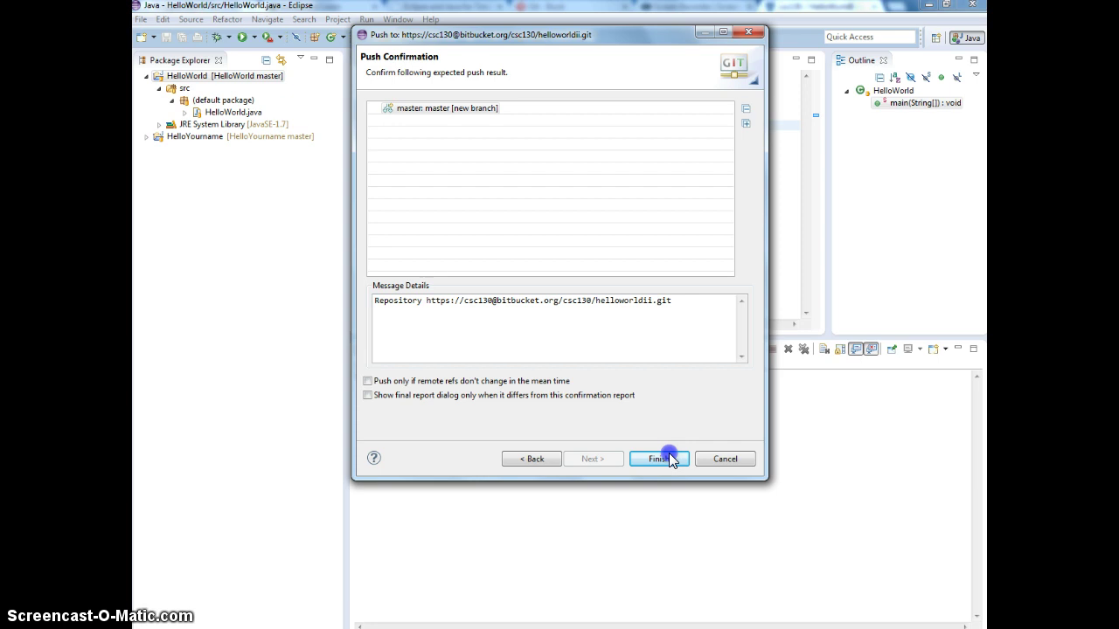
left_click(669, 457)
left_click(367, 381)
left_click(378, 382)
left_click(659, 458)
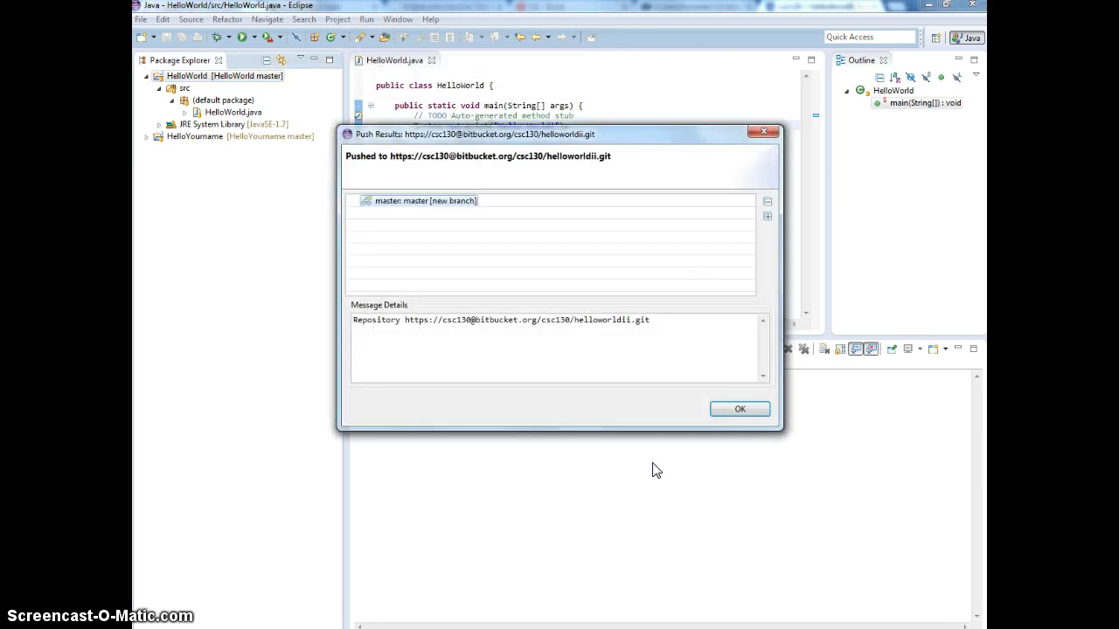
Step: Close the Push Results report and switch to the Bitbucket repository page
left_click(753, 410)
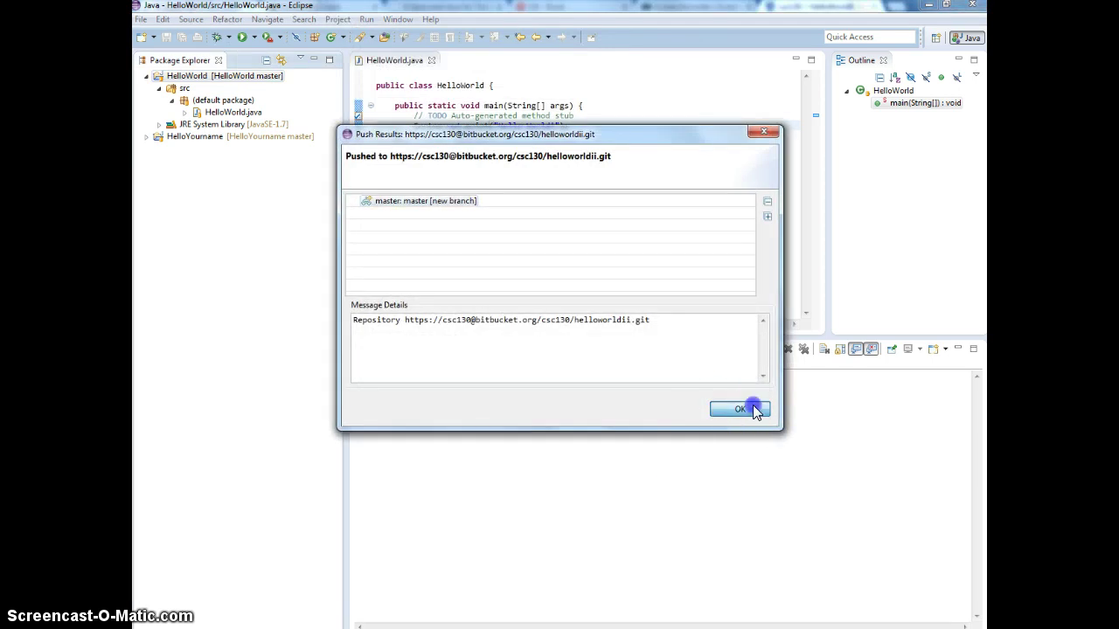
left_click(753, 406)
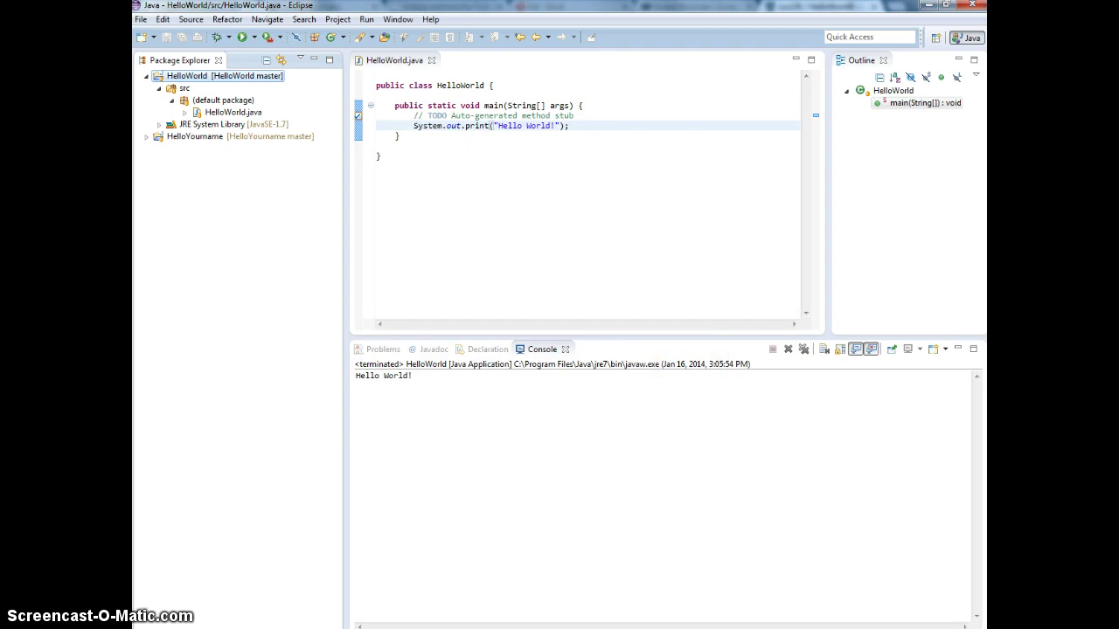
key("alt+Tab")
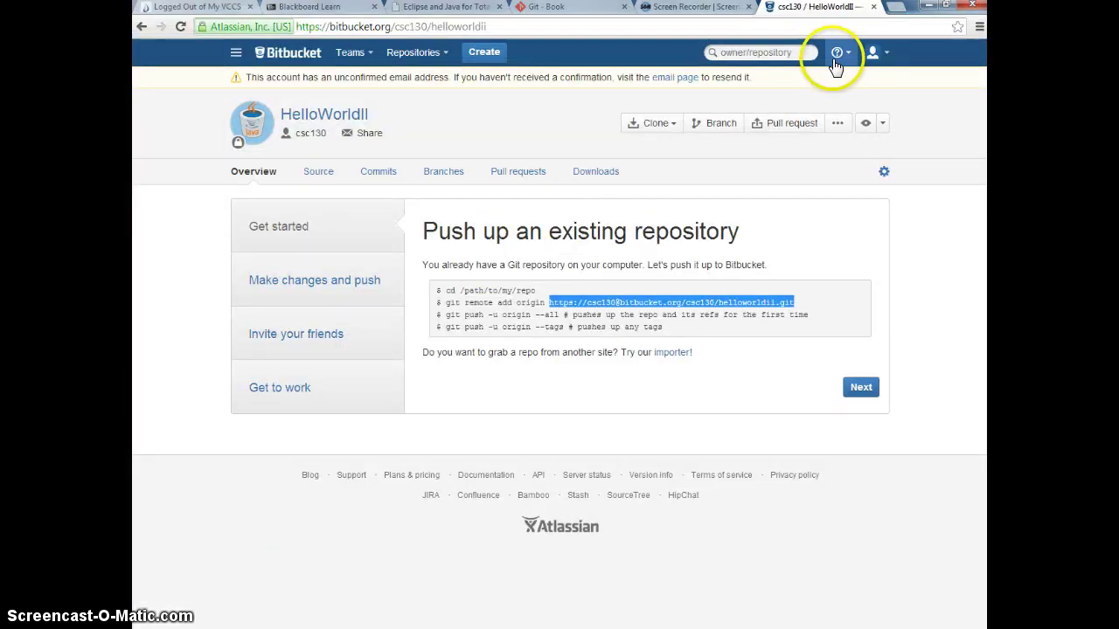
Step: Reload the repository page and open the pushed 'initial' commit to review its five added files
left_click(181, 27)
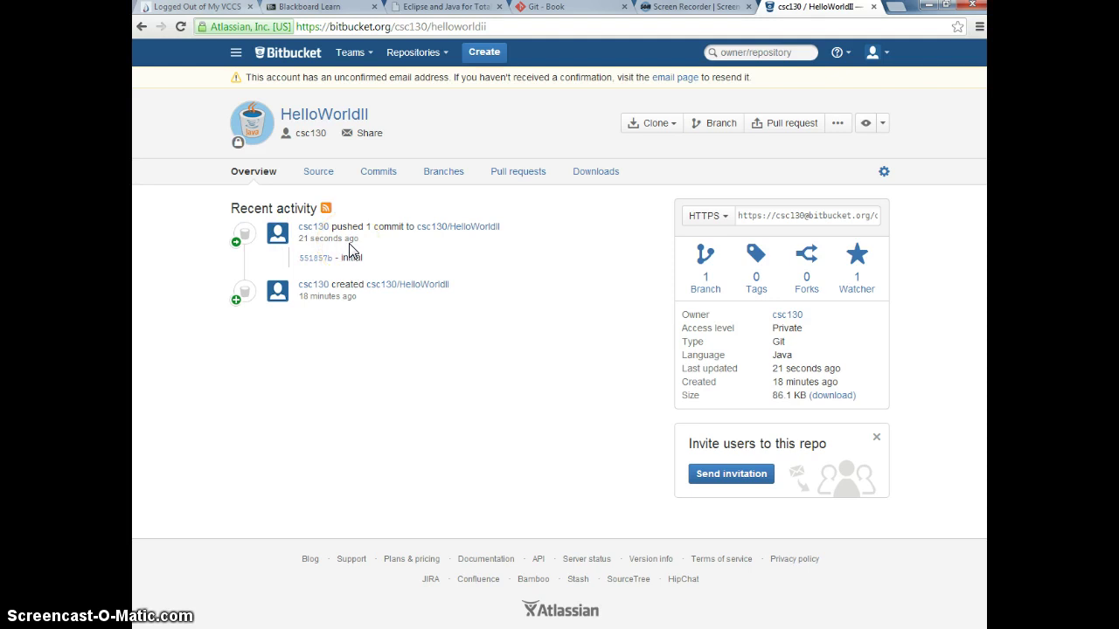
left_click(445, 230)
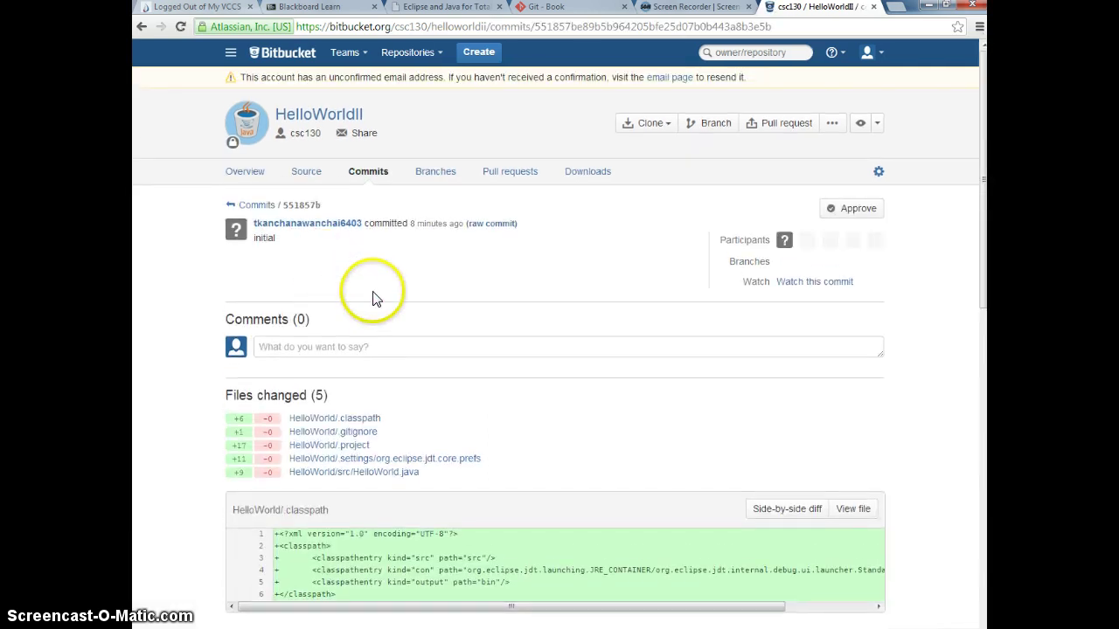
scroll(372, 300, "down", 2)
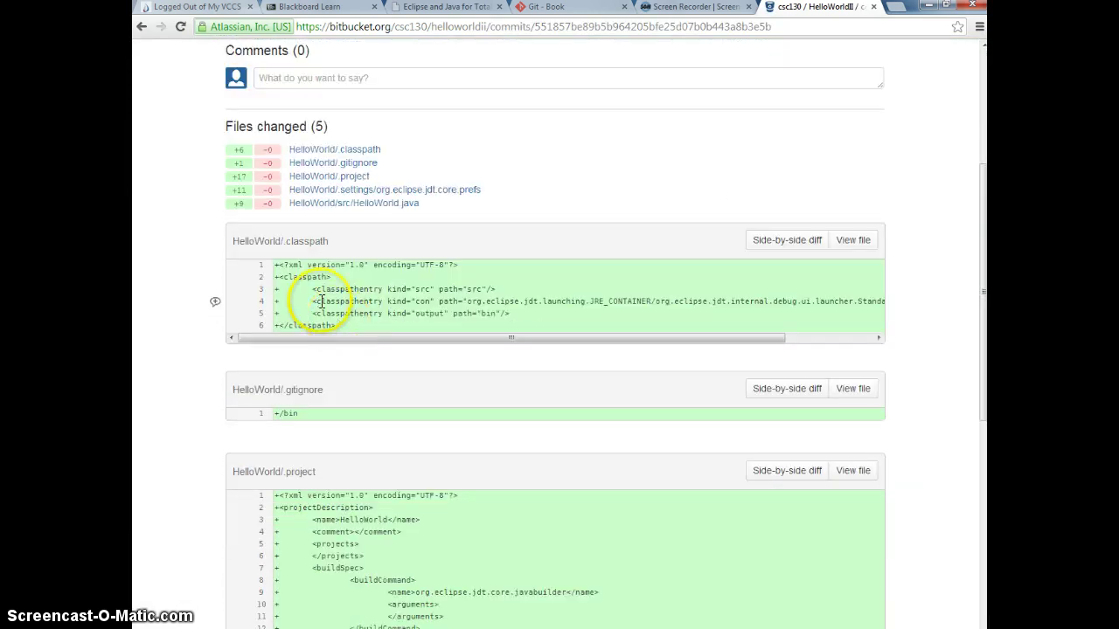
scroll(537, 312, "down", 3)
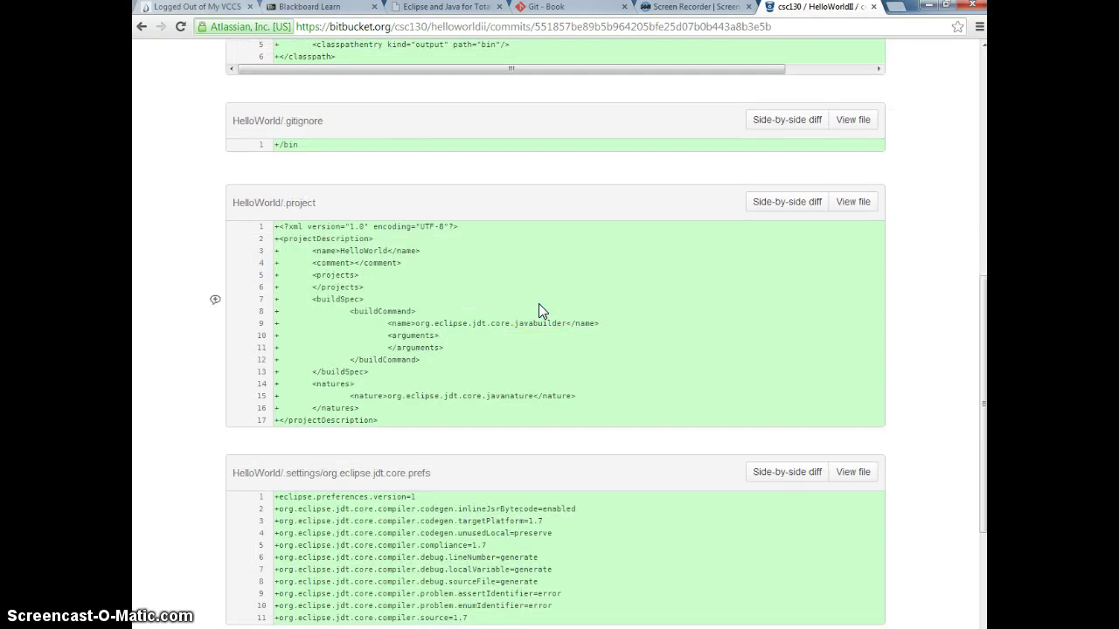
scroll(539, 303, "up", 2)
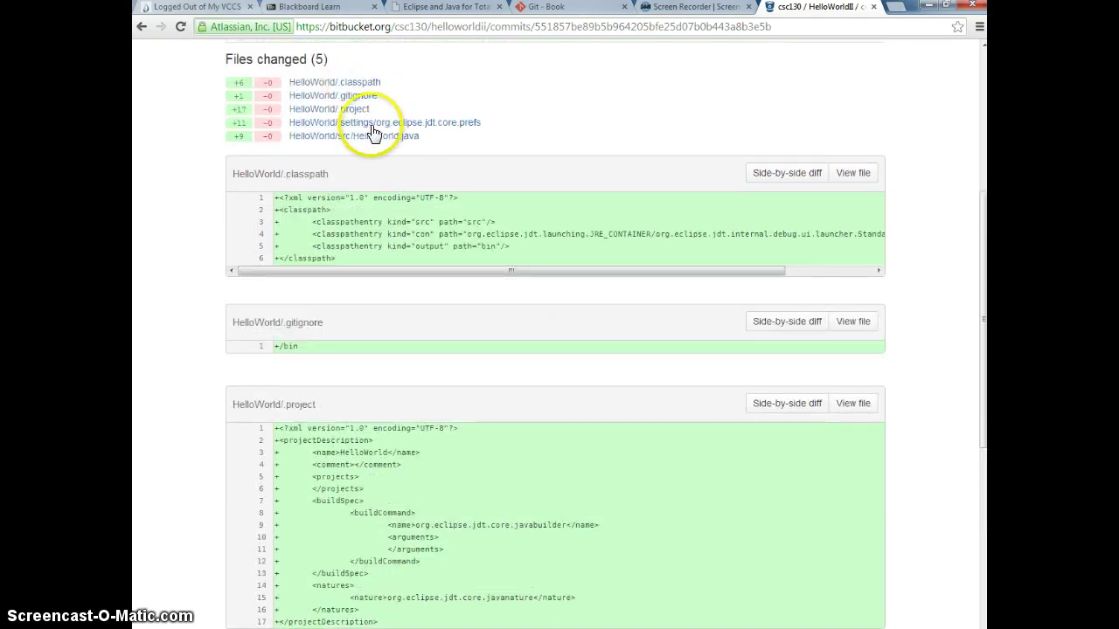
Step: Inspect the HelloWorld.java code in the commit, then return to Eclipse's HelloWorld.java editor
left_click(390, 137)
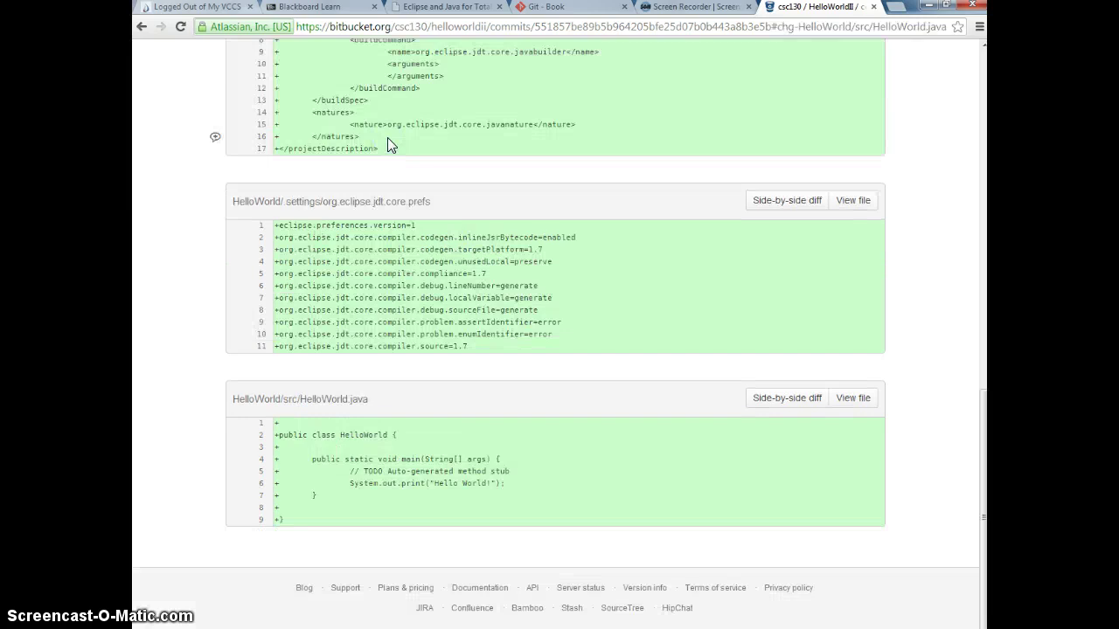
left_click_drag(449, 519, 318, 435)
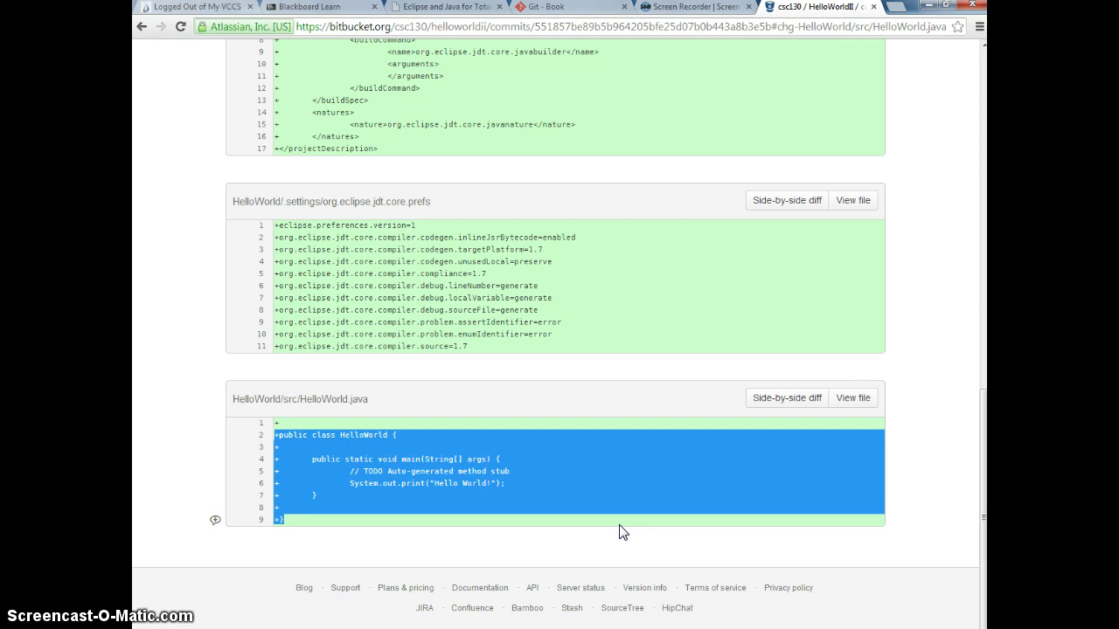
left_click(946, 383)
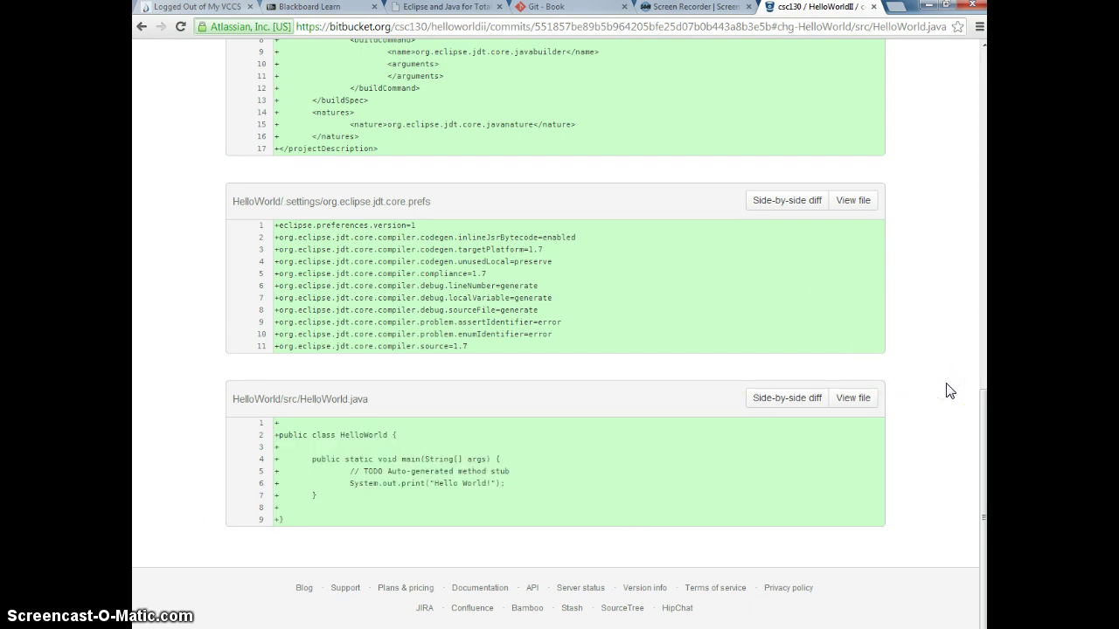
scroll(637, 424, "up", 2)
scroll(638, 427, "down", 3)
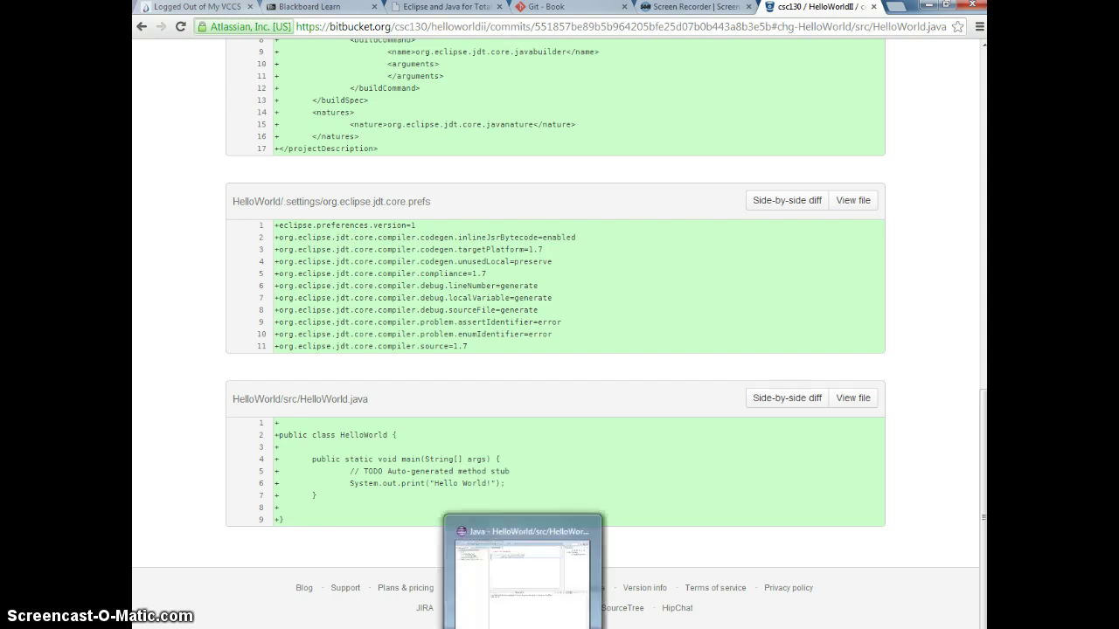
left_click(495, 561)
left_click(554, 127)
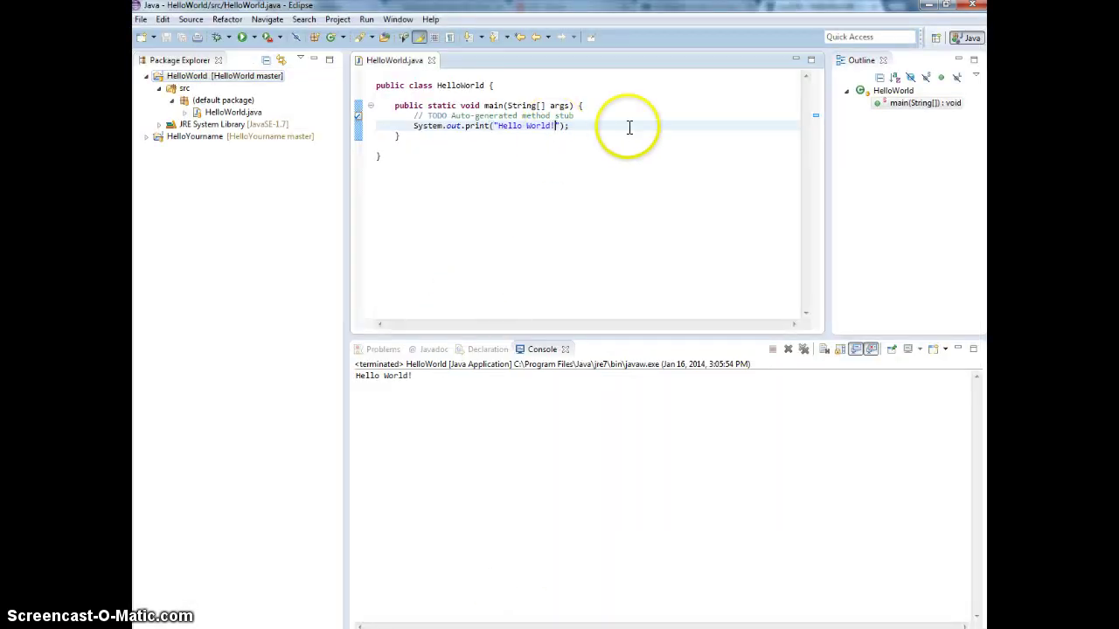